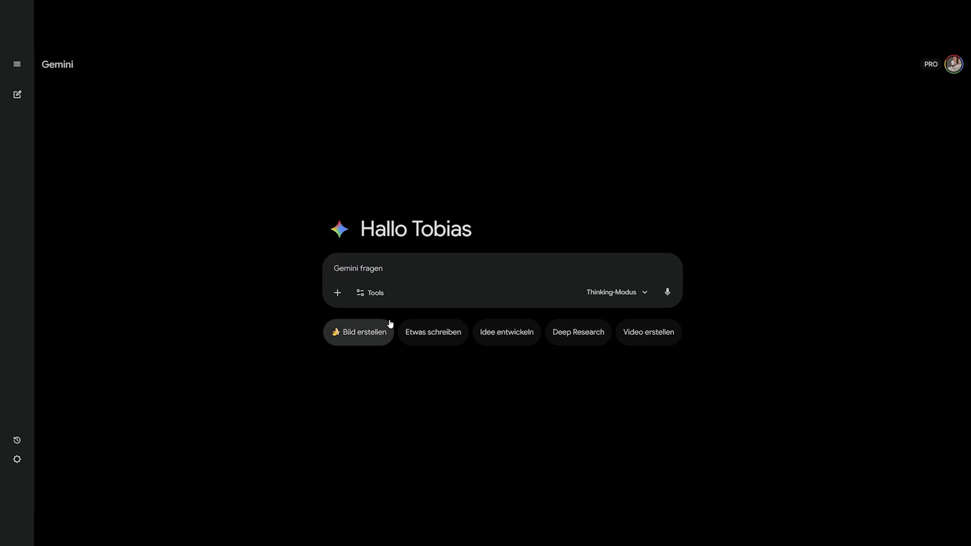
Step: Keep the 'Thinking mit 3 Pro' model and switch the Gemini prompt to 'Bild erstellen' image creation
{"action": "left_click", "coordinate": [607, 299]}
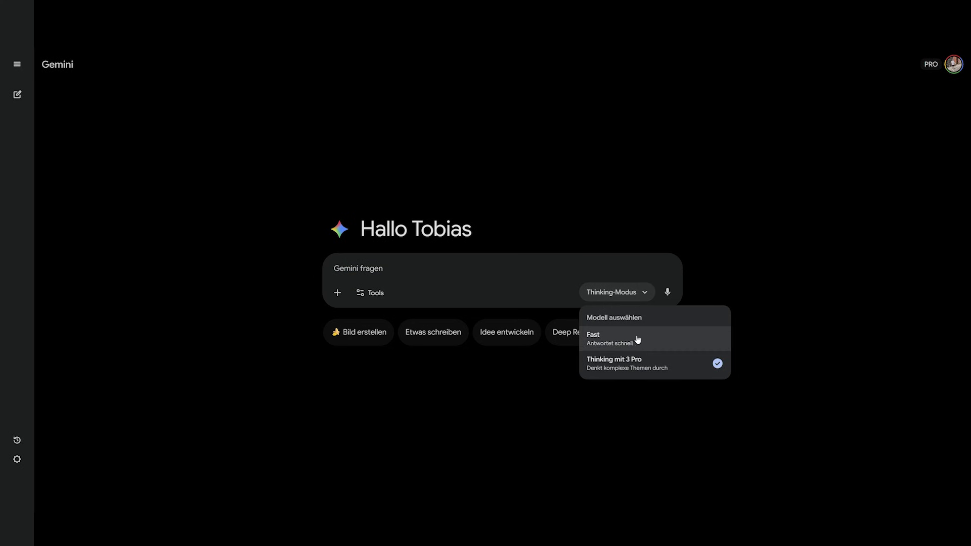
{"action": "left_click", "coordinate": [624, 366]}
{"action": "left_click", "coordinate": [360, 332]}
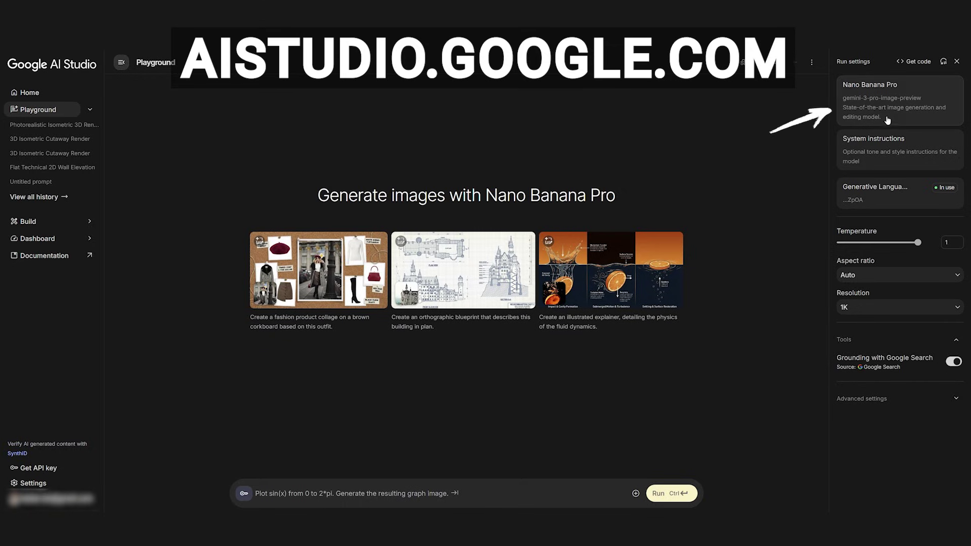
Step: Select Nano Banana Pro as the model, keeping aspect ratio on Auto and resolution at 1K
{"action": "left_click", "coordinate": [888, 120]}
{"action": "left_click", "coordinate": [783, 147]}
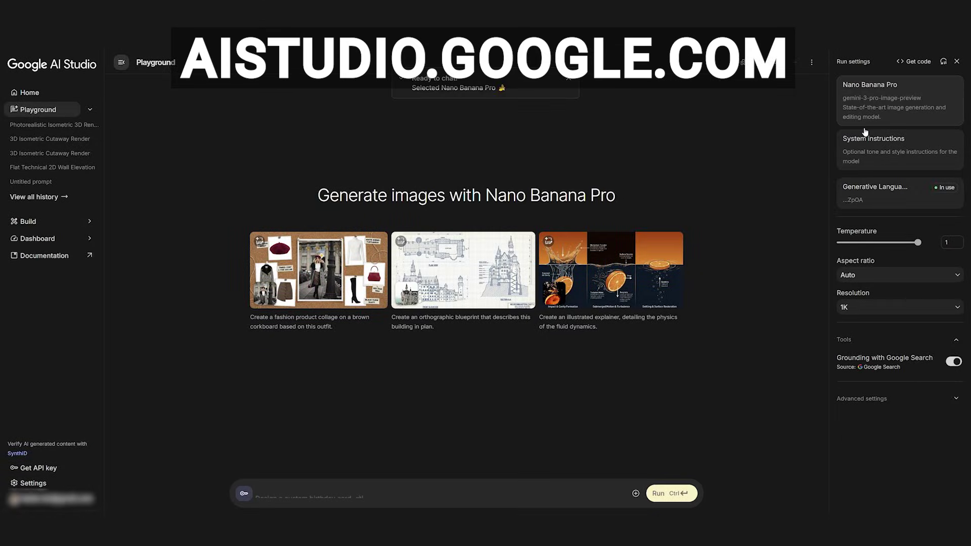
{"action": "left_click", "coordinate": [860, 276]}
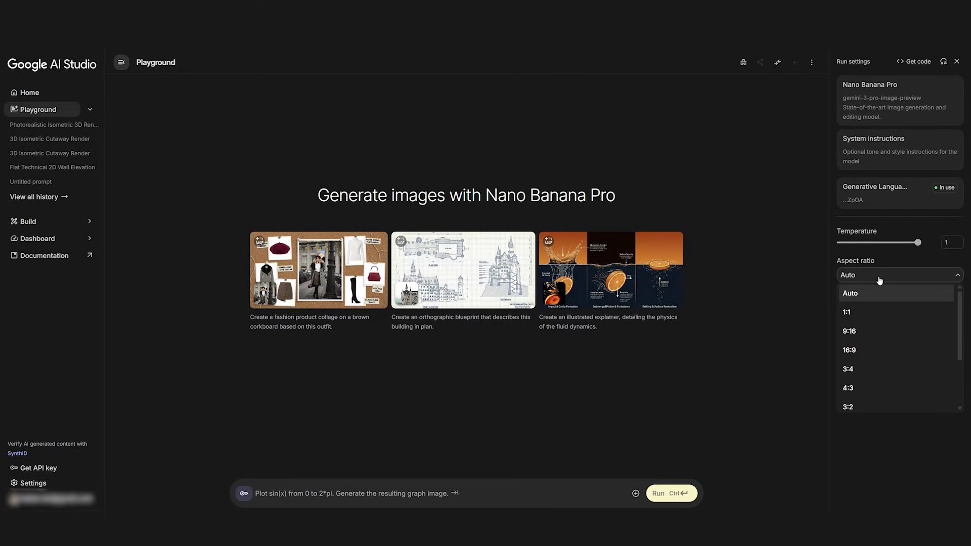
{"action": "left_click", "coordinate": [850, 293]}
{"action": "left_click", "coordinate": [880, 307]}
{"action": "left_click", "coordinate": [849, 324]}
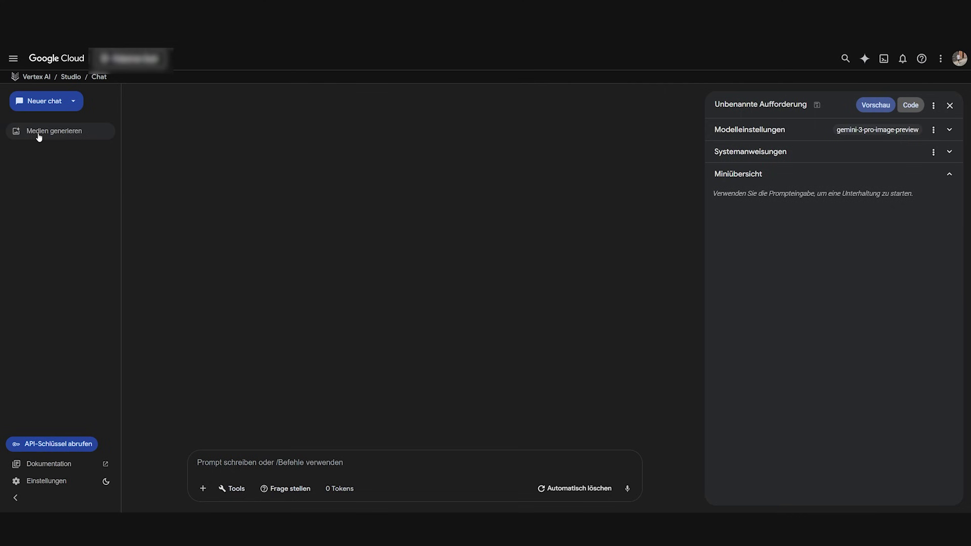
Step: Start a Nano Banana chat in Vertex AI media generation using gemini-3-pro-image-preview
{"action": "left_click", "coordinate": [38, 133]}
{"action": "left_click", "coordinate": [402, 267]}
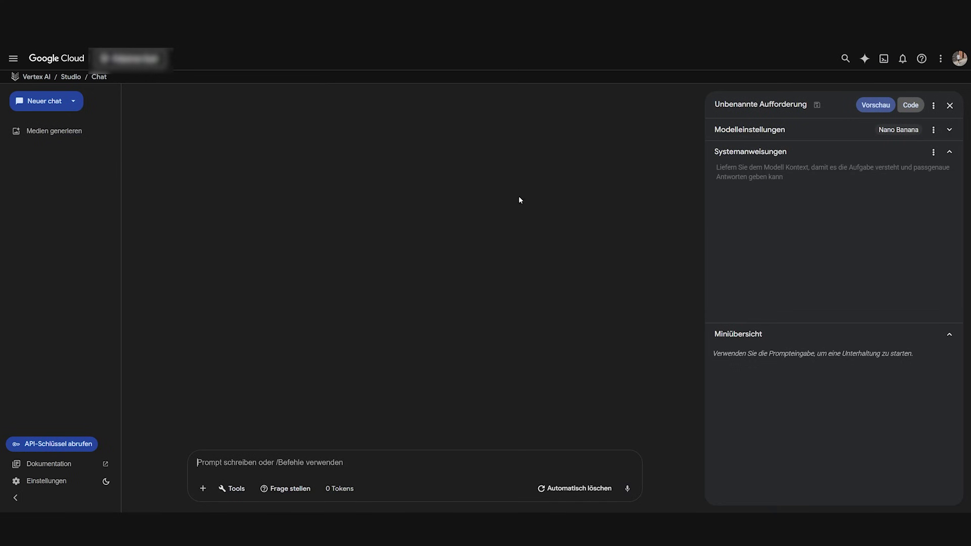
{"action": "left_click", "coordinate": [773, 157]}
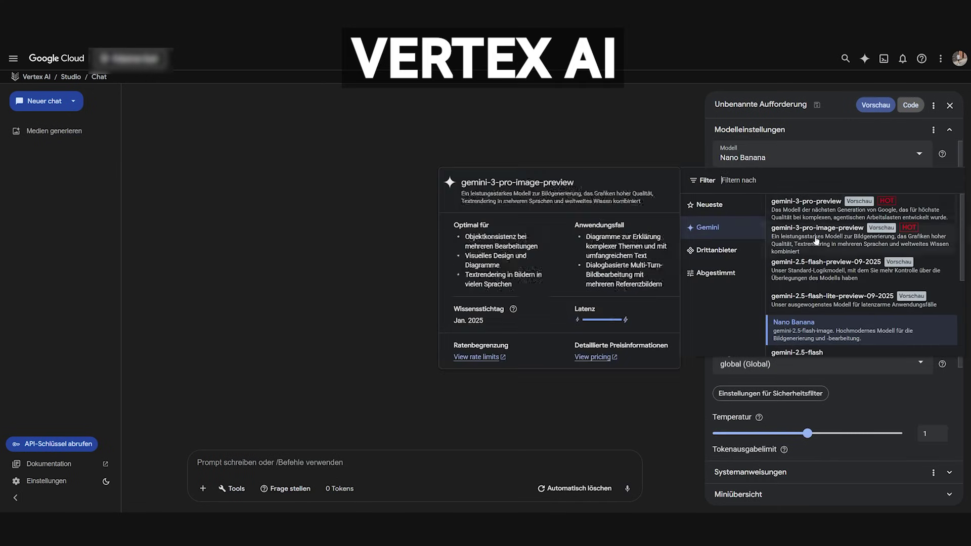
{"action": "left_click", "coordinate": [773, 229]}
Step: Set the output type to Image at 1K resolution with a 1:1 aspect ratio
{"action": "left_click", "coordinate": [739, 190]}
{"action": "left_click", "coordinate": [738, 208]}
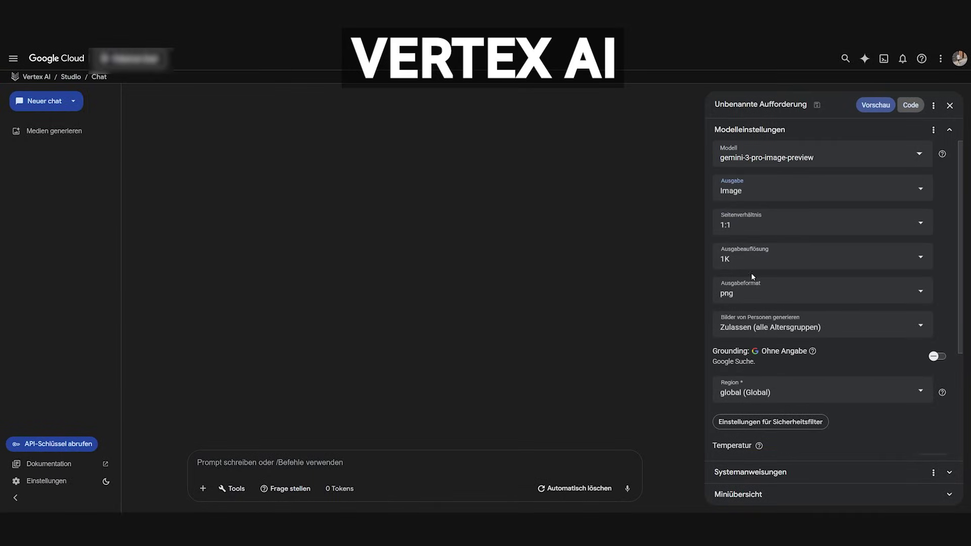
{"action": "left_click", "coordinate": [752, 265]}
{"action": "left_click", "coordinate": [748, 262]}
{"action": "left_click", "coordinate": [741, 225]}
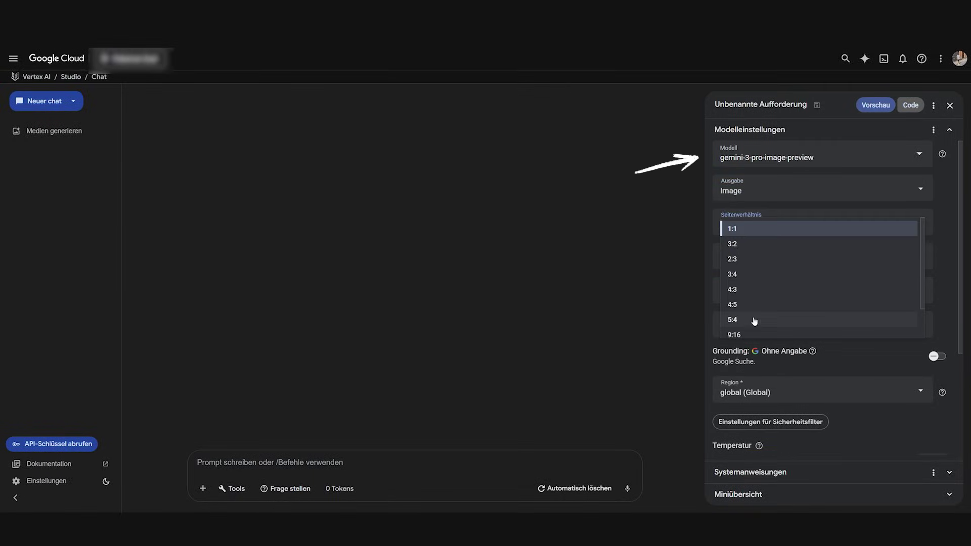
{"action": "left_click", "coordinate": [741, 228]}
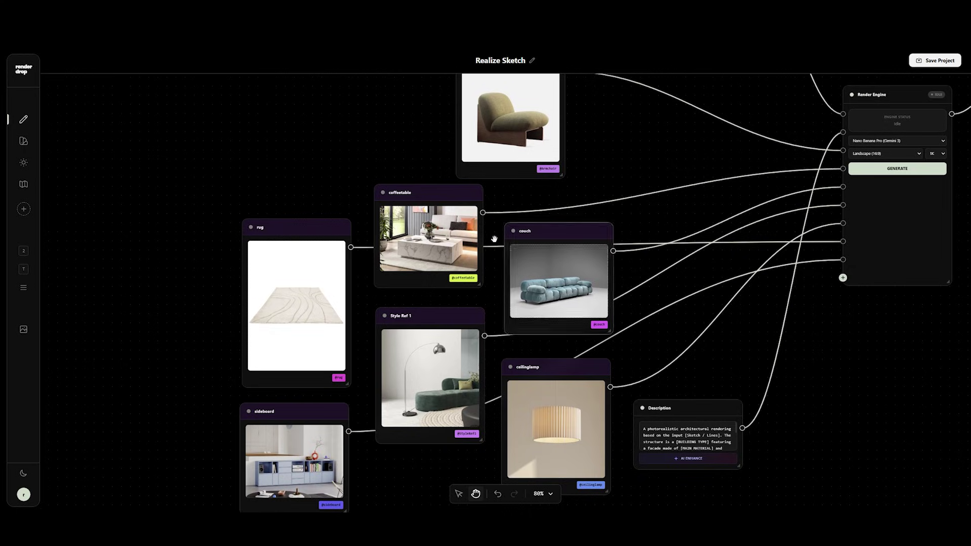
Step: Move the rendering node above the armchair and frame the furniture nodes in a 'Your reference furniture' comment
{"action": "scroll", "coordinate": [494, 239], "scroll_direction": "down", "scroll_amount": 5}
{"action": "left_click_drag", "start_coordinate": [531, 130], "coordinate": [325, 96]}
{"action": "scroll", "coordinate": [324, 151], "scroll_direction": "up", "scroll_amount": 3}
{"action": "left_click_drag", "start_coordinate": [304, 282], "coordinate": [405, 338]}
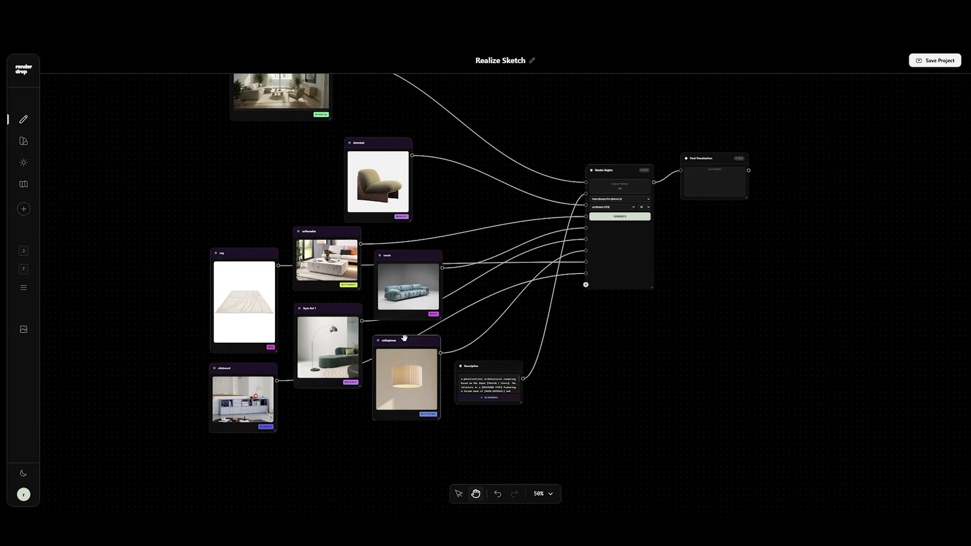
{"action": "left_click", "coordinate": [404, 337]}
{"action": "mouse_move", "coordinate": [175, 136]}
{"action": "left_mouse_down"}
{"action": "mouse_move", "coordinate": [226, 167]}
{"action": "mouse_move", "coordinate": [447, 440]}
{"action": "left_mouse_up"}
{"action": "left_click", "coordinate": [243, 149]}
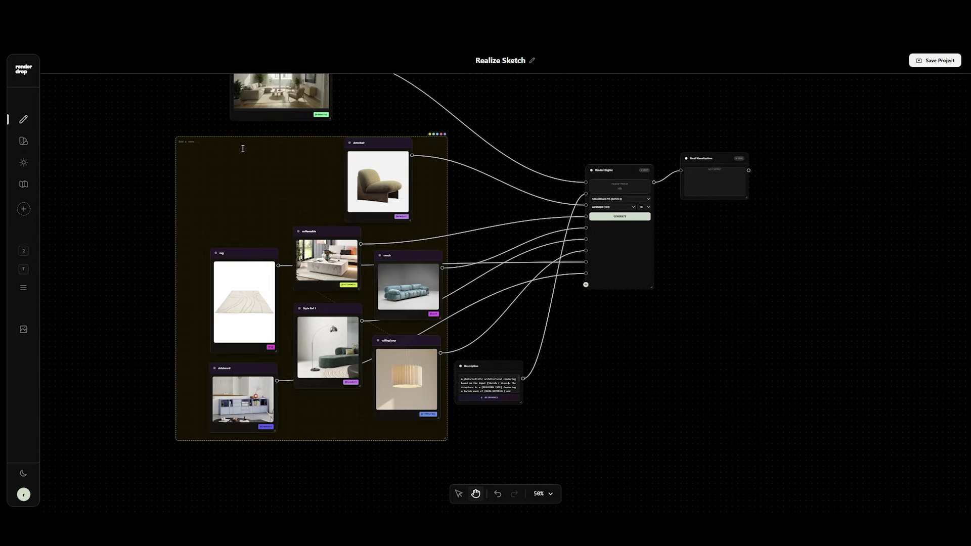
{"action": "type", "text": "Your reference furniture"}
{"action": "scroll", "coordinate": [243, 148], "scroll_direction": "up", "scroll_amount": 2}
{"action": "scroll", "coordinate": [243, 149], "scroll_direction": "down", "scroll_amount": 2}
Step: Enlarge the Description node, move it below the furniture frame, and enlarge Final Visualization
{"action": "left_click", "coordinate": [379, 182]}
{"action": "left_click", "coordinate": [314, 97]}
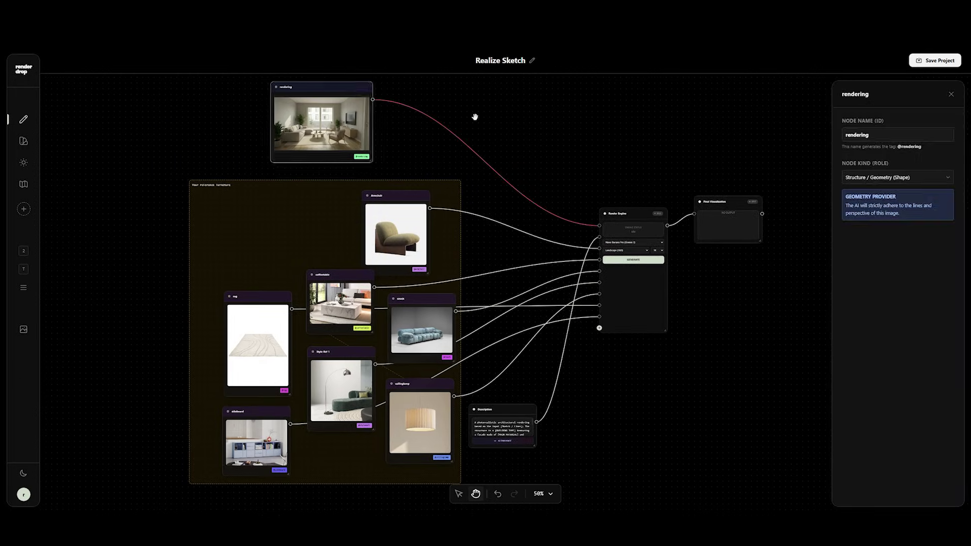
{"action": "left_click_drag", "start_coordinate": [550, 431], "coordinate": [603, 460]}
{"action": "left_click_drag", "start_coordinate": [562, 371], "coordinate": [284, 464]}
{"action": "left_click", "coordinate": [394, 117]}
{"action": "scroll", "coordinate": [395, 117], "scroll_direction": "down", "scroll_amount": 2}
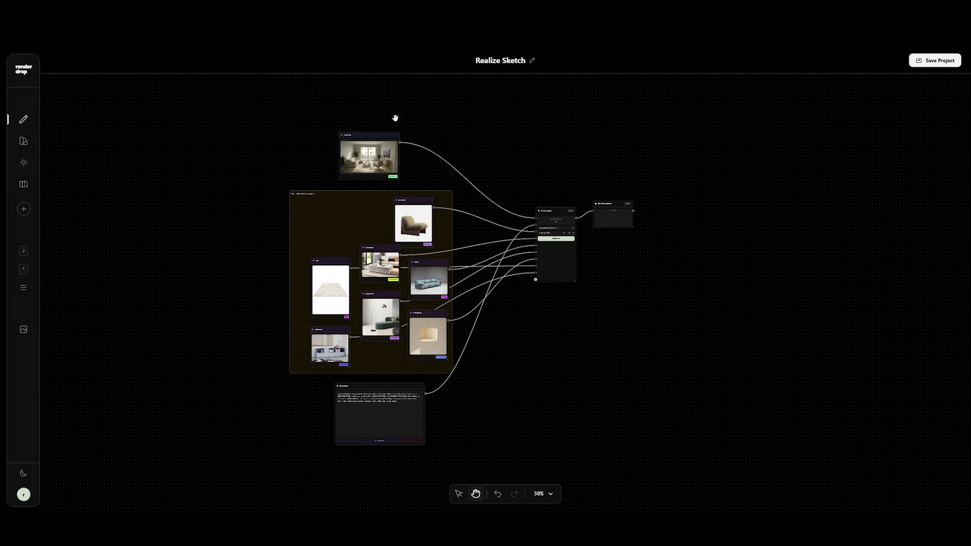
{"action": "left_click_drag", "start_coordinate": [380, 389], "coordinate": [221, 127]}
{"action": "left_click_drag", "start_coordinate": [410, 91], "coordinate": [392, 133]}
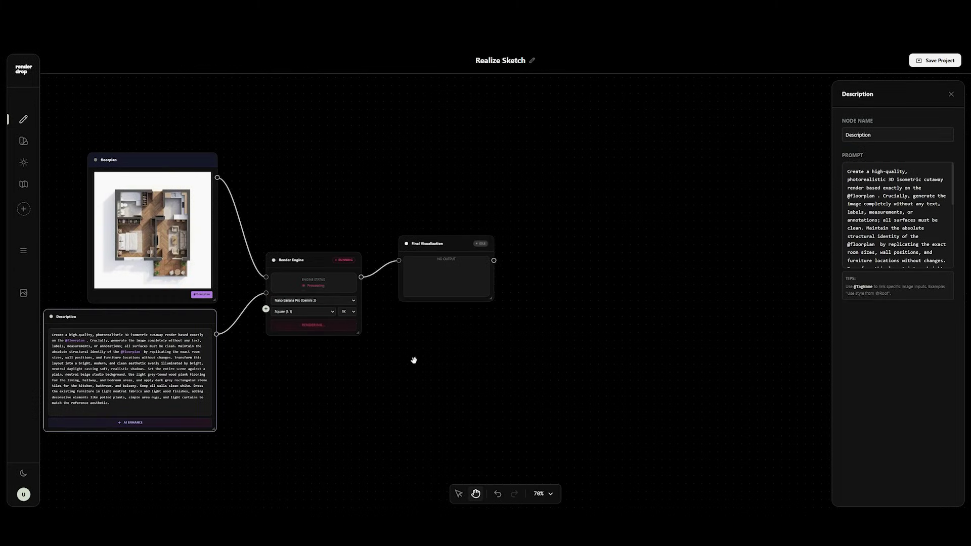
{"action": "left_click_drag", "start_coordinate": [499, 272], "coordinate": [582, 404]}
Step: Add a Compare node fed by the rendered image and the floorplan
{"action": "right_click", "coordinate": [590, 268]}
{"action": "left_click", "coordinate": [613, 394]}
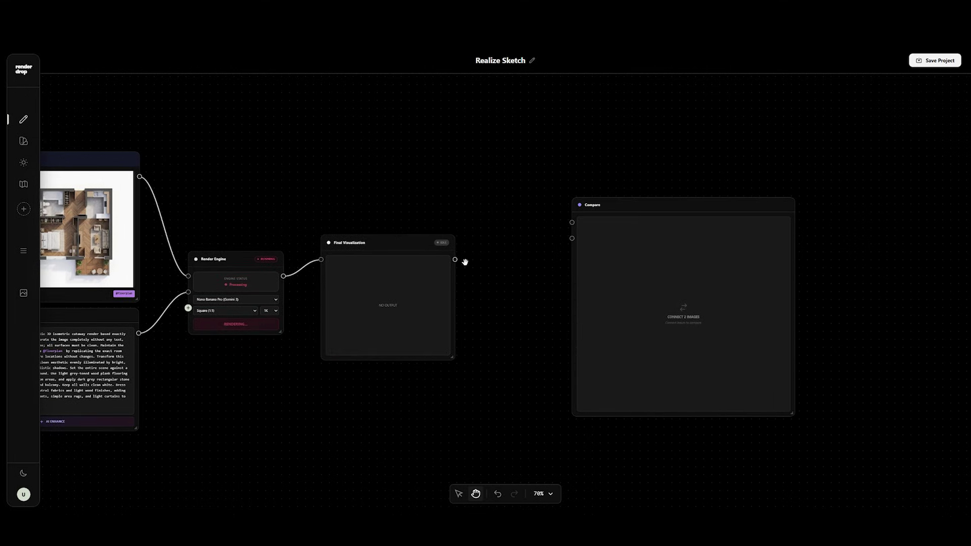
{"action": "left_click_drag", "start_coordinate": [455, 260], "coordinate": [572, 222]}
{"action": "left_click_drag", "start_coordinate": [139, 177], "coordinate": [572, 239]}
{"action": "scroll", "coordinate": [683, 331], "scroll_direction": "down", "scroll_amount": 5}
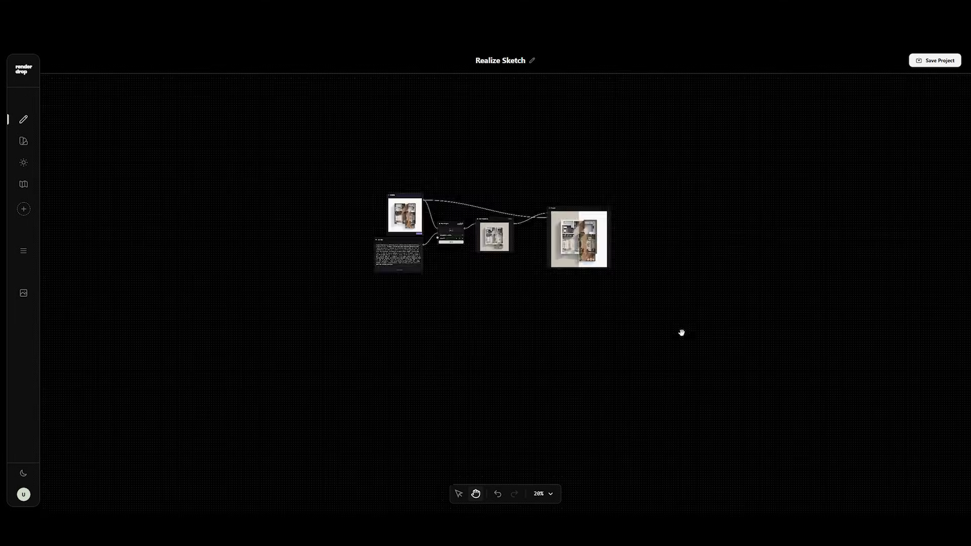
{"action": "scroll", "coordinate": [627, 324], "scroll_direction": "up", "scroll_amount": 4}
{"action": "scroll", "coordinate": [628, 324], "scroll_direction": "up", "scroll_amount": 5}
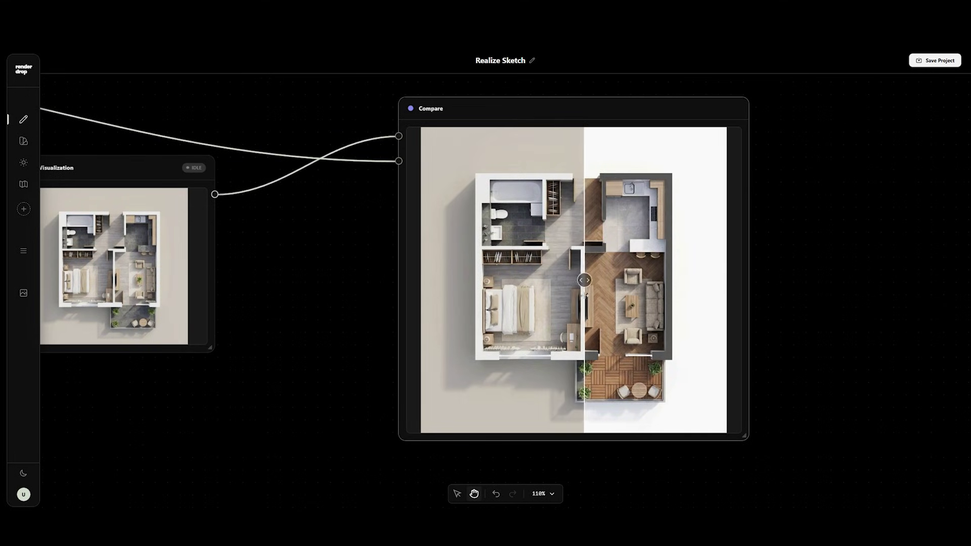
{"action": "scroll", "coordinate": [532, 306], "scroll_direction": "down", "scroll_amount": 4}
{"action": "scroll", "coordinate": [531, 306], "scroll_direction": "down", "scroll_amount": 1}
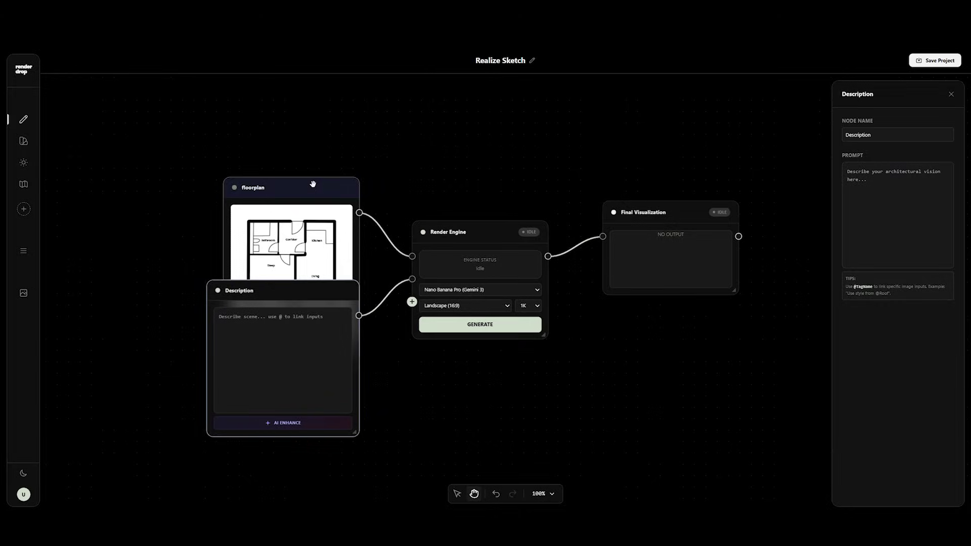
Step: Reposition the floorplan and Description nodes and paste the CAD-drawing prompt into Description
{"action": "mouse_move", "coordinate": [313, 185]}
{"action": "left_mouse_down"}
{"action": "mouse_move", "coordinate": [280, 125]}
{"action": "mouse_move", "coordinate": [296, 94]}
{"action": "mouse_move", "coordinate": [308, 94]}
{"action": "left_mouse_up"}
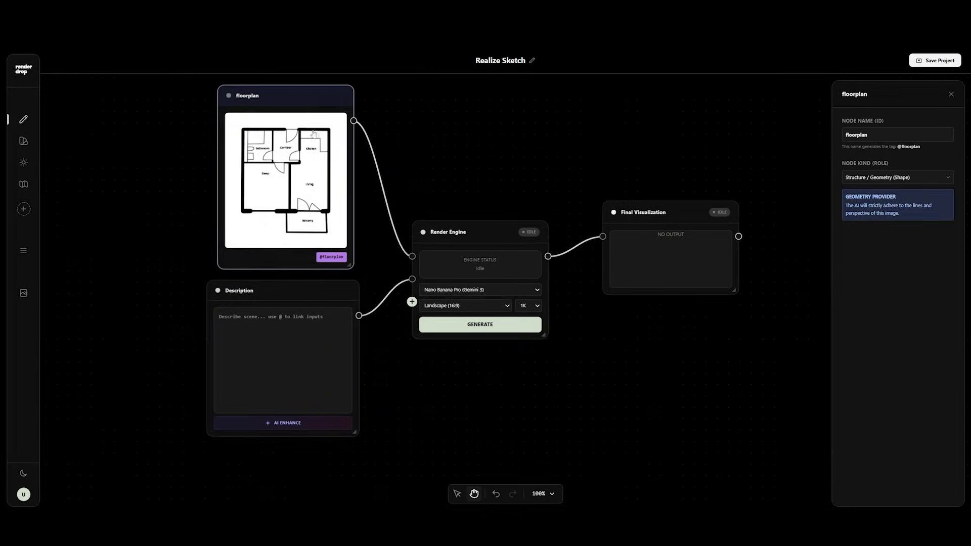
{"action": "left_click_drag", "start_coordinate": [330, 294], "coordinate": [323, 290]}
{"action": "type", "text": "Transform the uploaded image 1 into a professional, high-precision 2D CAD architectural drawing, adhering to a clean, minimalist black-and-white aesthetic. All cut walls must be rendered as thick, sharp-edged solid black fills, completely replacing the rounded, thick lines of the original sketch with precise, geometric right angles and straight lines. Architectural elements like windows and door swings should be drawn as thin, sharp digital lines against a pure white background. It is critical to maintain the exact architectural geometry, room proportions, and locations of all openings from the source sketch without deviation. The final output must essentially be a structural shell that includes permanent fixtures: retain and render all fixed kitchen units (counters, sink, hob) and bathroom installations (bathtub, toilet, sink) from the source sketch, converting them into the same sharp, thin black line-work style as the doors and windows. However, completely remove all movable furniture (like sofas, beds, tables) and all text annotations, leaving only the clean architectural bounds and the fixed installations."}
{"action": "left_click_drag", "start_coordinate": [349, 428], "coordinate": [423, 468]}
{"action": "left_click_drag", "start_coordinate": [369, 286], "coordinate": [297, 285]}
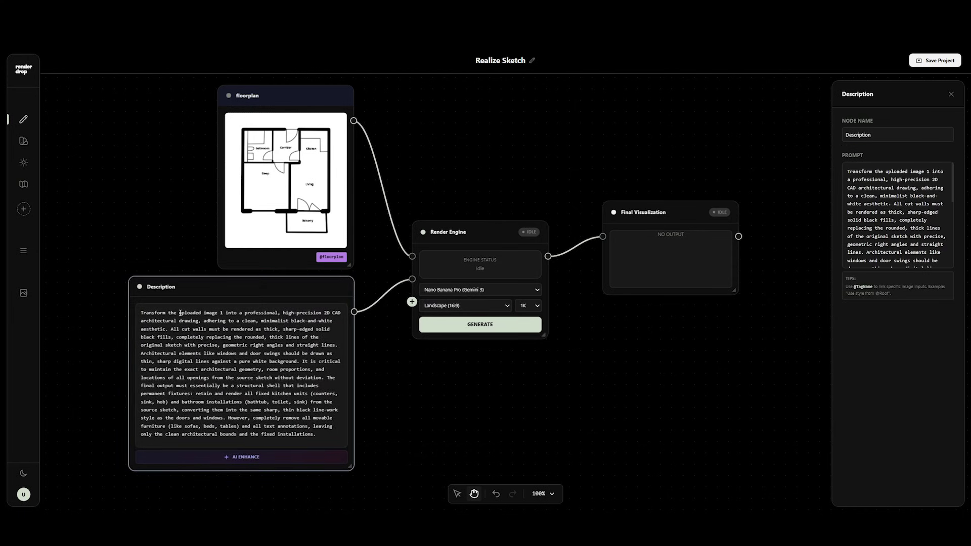
{"action": "left_click_drag", "start_coordinate": [204, 313], "coordinate": [226, 313]}
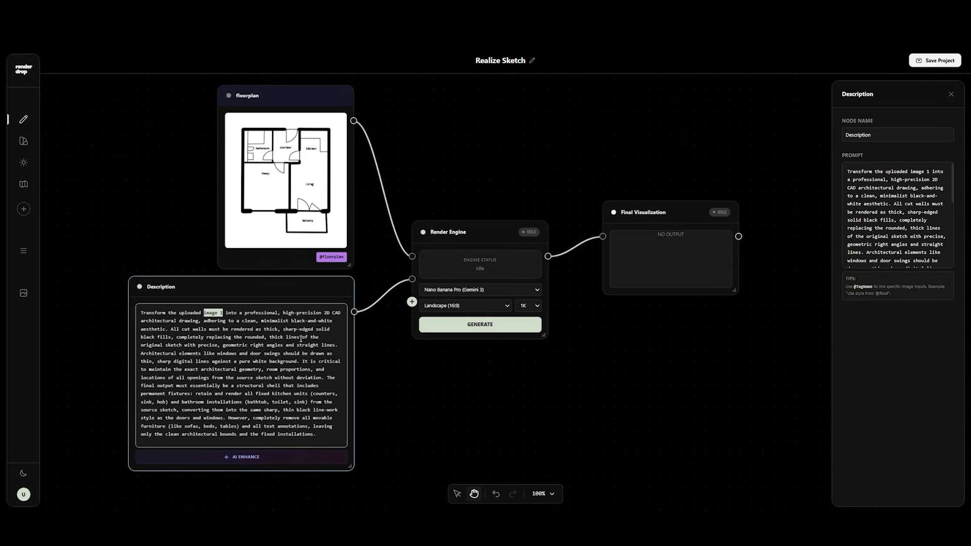
{"action": "type", "text": "@fl"}
{"action": "left_click", "coordinate": [253, 333]}
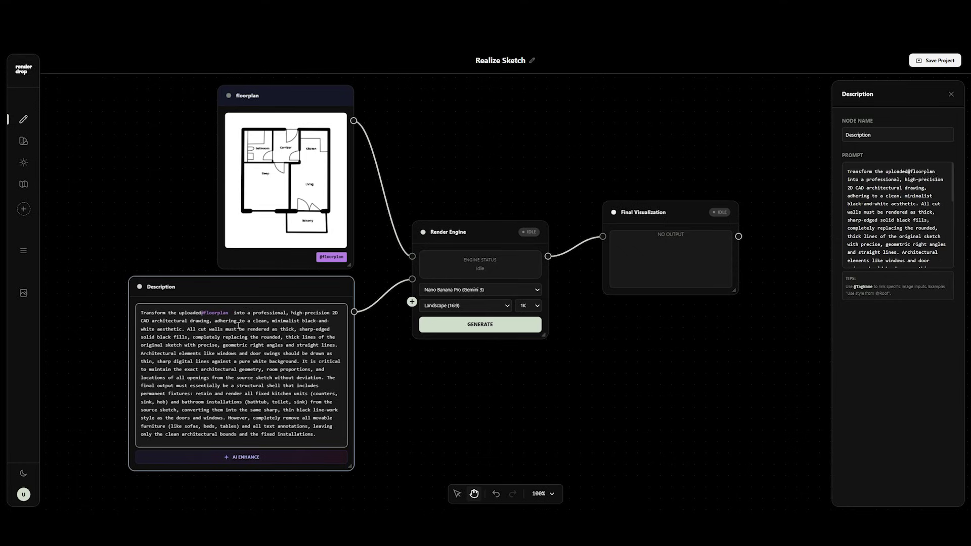
{"action": "key", "text": "BackSpace"}
{"action": "key", "text": "BackSpace"}
{"action": "key", "text": "BackSpace"}
{"action": "key", "text": "BackSpace"}
{"action": "key", "text": "BackSpace"}
{"action": "key", "text": "BackSpace"}
{"action": "key", "text": "BackSpace"}
{"action": "key", "text": "BackSpace"}
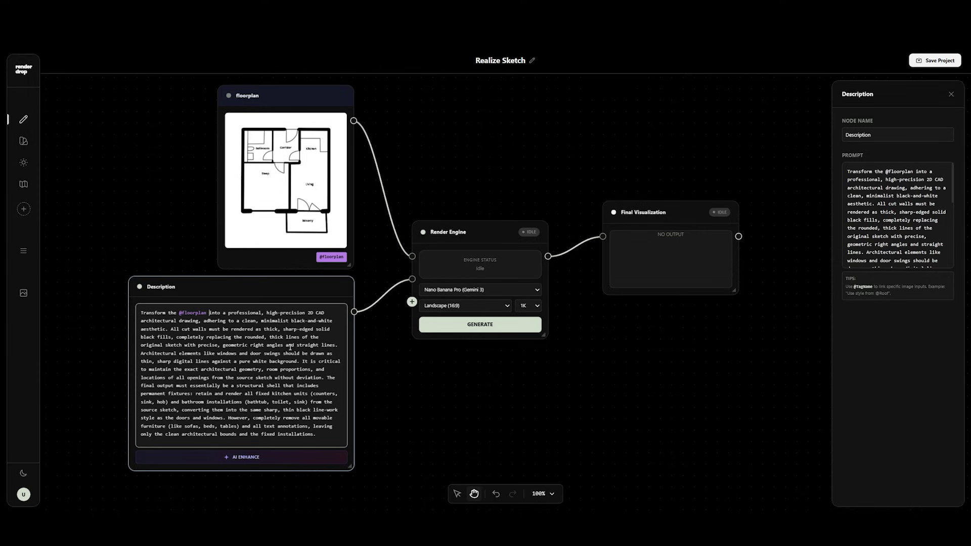
Step: Set the output to Square (1:1) and generate the render
{"action": "left_click", "coordinate": [466, 305]}
{"action": "left_click", "coordinate": [455, 312]}
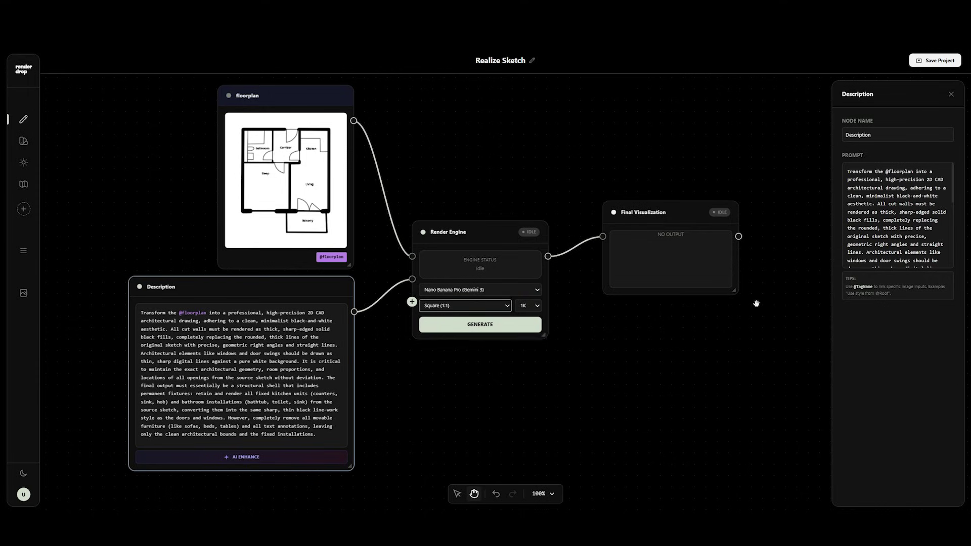
{"action": "left_click_drag", "start_coordinate": [734, 290], "coordinate": [802, 411]}
{"action": "left_click", "coordinate": [456, 326]}
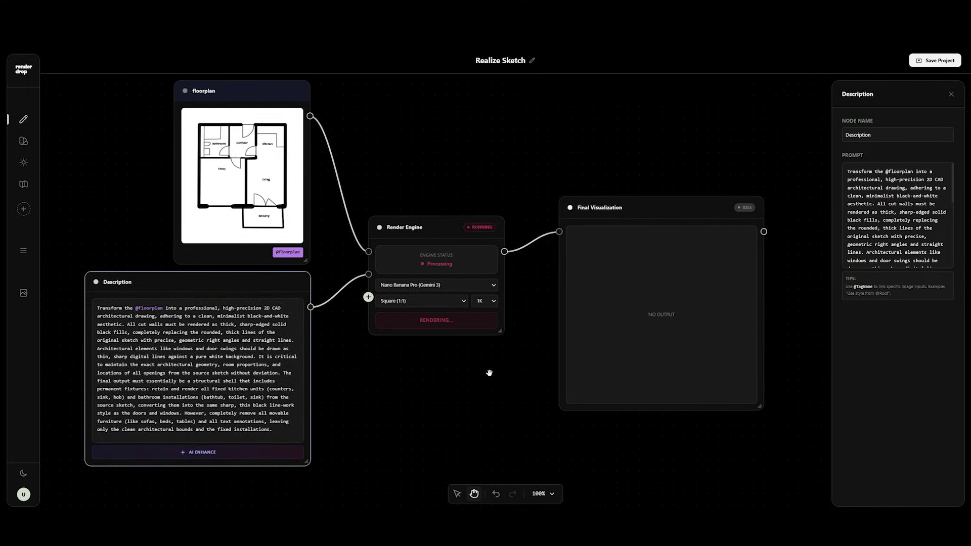
{"action": "left_click", "coordinate": [819, 100]}
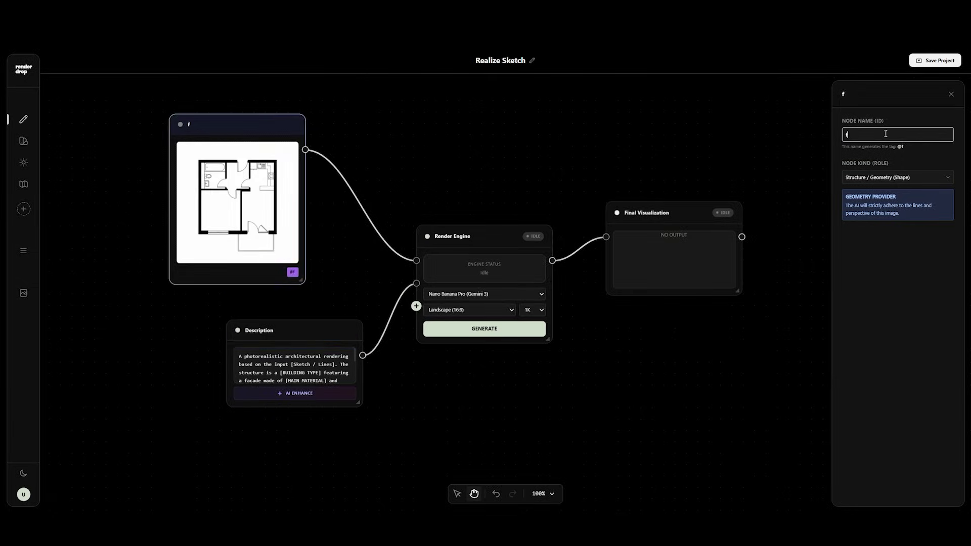
Step: Add a style reference input to the render engine, name it 'rooms', and place it top-left
{"action": "left_click", "coordinate": [367, 213]}
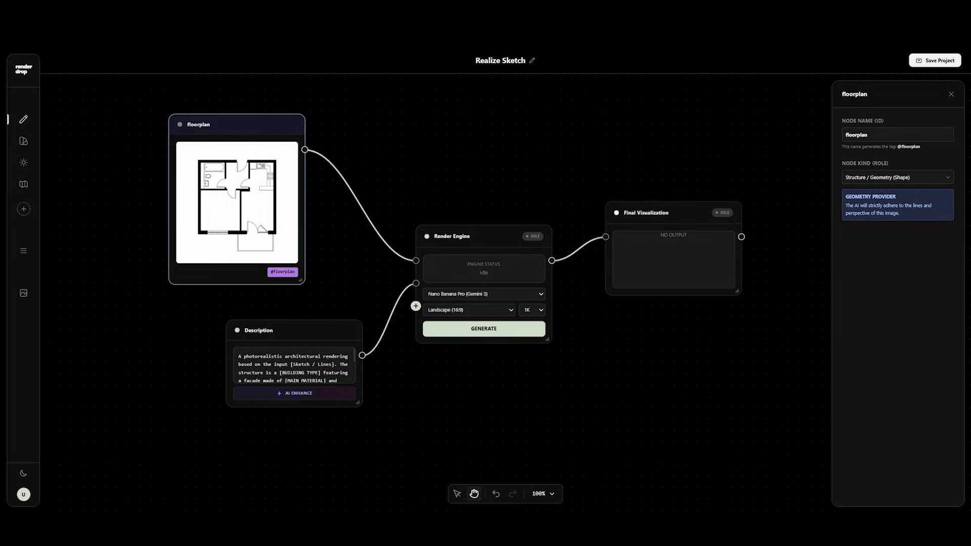
{"action": "left_click", "coordinate": [416, 306]}
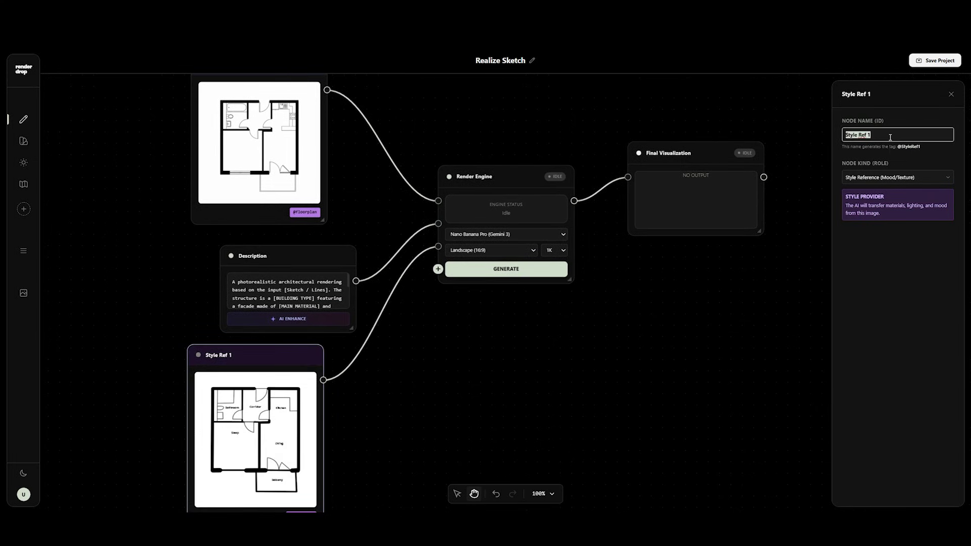
{"action": "type", "text": "rooms"}
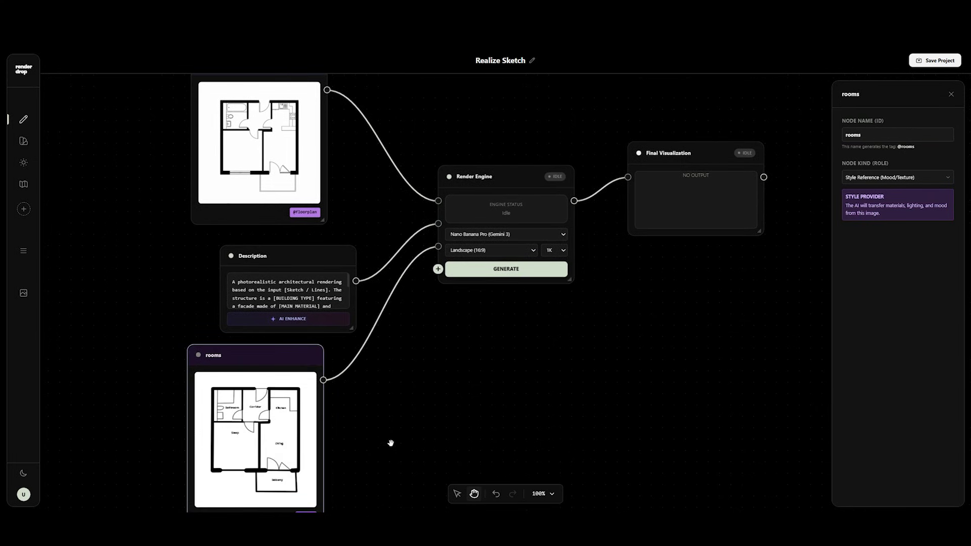
{"action": "left_click_drag", "start_coordinate": [299, 328], "coordinate": [150, 122]}
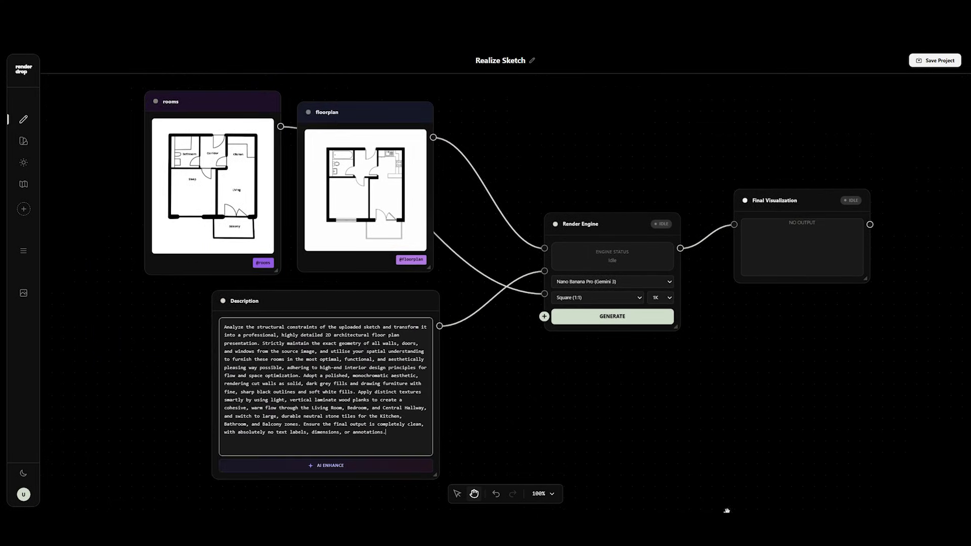
{"action": "left_click", "coordinate": [375, 330]}
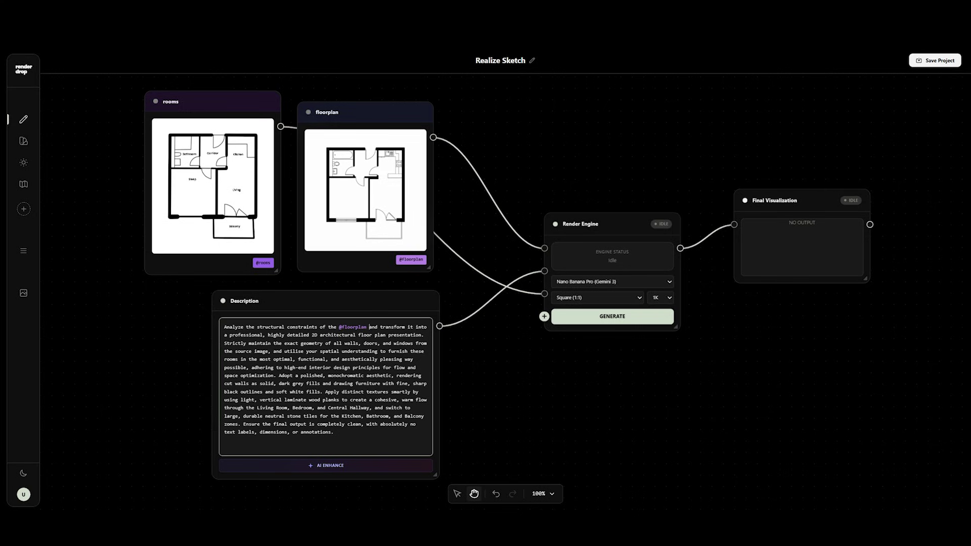
{"action": "left_click", "coordinate": [225, 343]}
{"action": "type", "text": "Use the @rooms "}
{"action": "type", "text": "to learn about the rooms purpose. Strictly maintain the"}
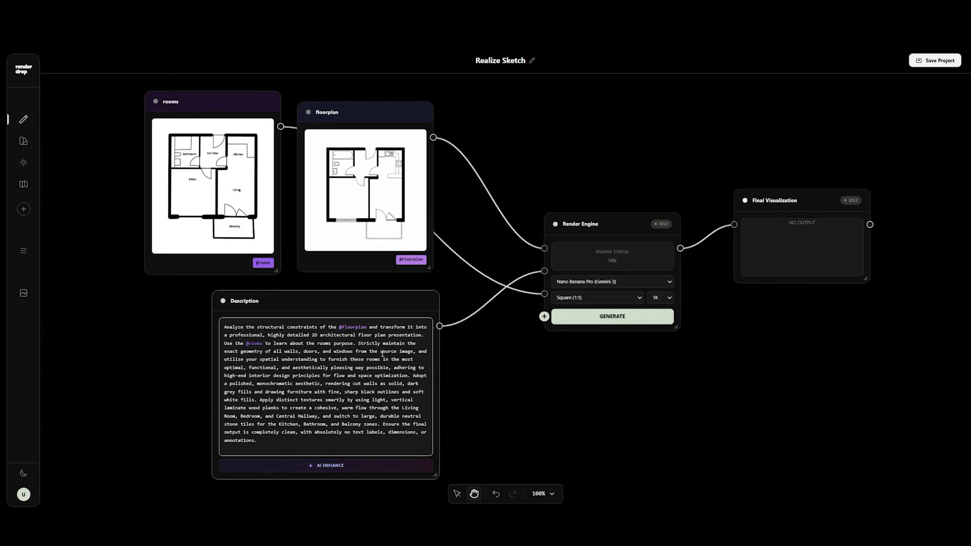
{"action": "left_click_drag", "start_coordinate": [382, 352], "coordinate": [413, 352]}
{"action": "type", "text": "@floorplan"}
{"action": "scroll", "coordinate": [444, 431], "scroll_direction": "down", "scroll_amount": 1}
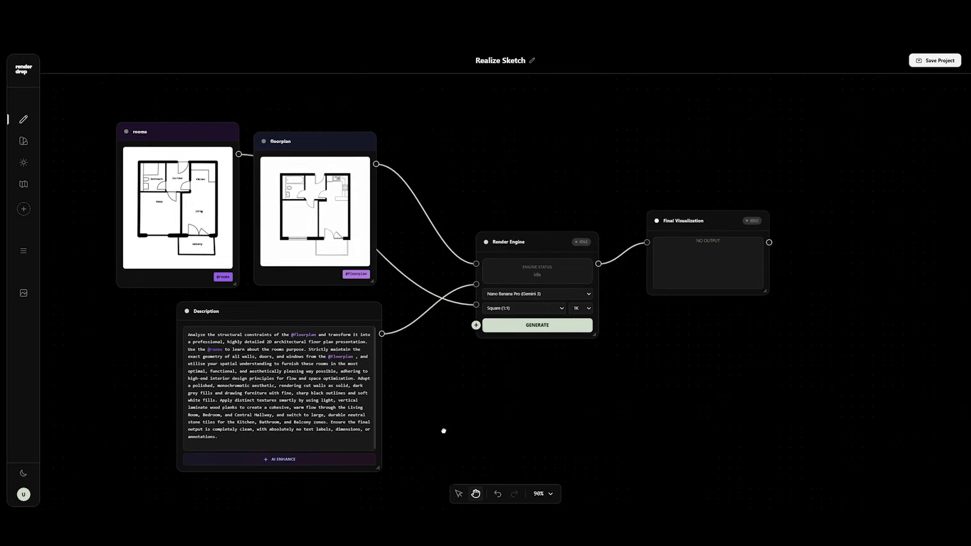
{"action": "left_click", "coordinate": [533, 328]}
Step: Add a Compare node wired to the furnished render and original, then slide the divider left
{"action": "right_click", "coordinate": [722, 200]}
{"action": "left_click", "coordinate": [744, 330]}
{"action": "left_click", "coordinate": [951, 94]}
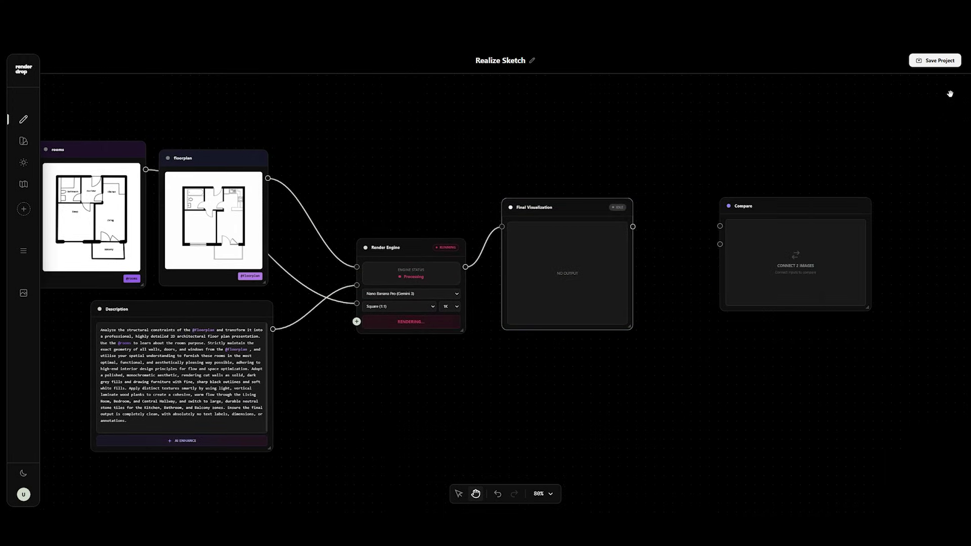
{"action": "left_click", "coordinate": [809, 231]}
{"action": "left_click_drag", "start_coordinate": [709, 329], "coordinate": [596, 340]}
{"action": "left_click_drag", "start_coordinate": [519, 236], "coordinate": [574, 246]}
{"action": "left_click_drag", "start_coordinate": [702, 256], "coordinate": [776, 386]}
{"action": "scroll", "coordinate": [559, 416], "scroll_direction": "down", "scroll_amount": 2}
{"action": "scroll", "coordinate": [503, 427], "scroll_direction": "up", "scroll_amount": 3}
{"action": "left_click_drag", "start_coordinate": [413, 291], "coordinate": [520, 309]}
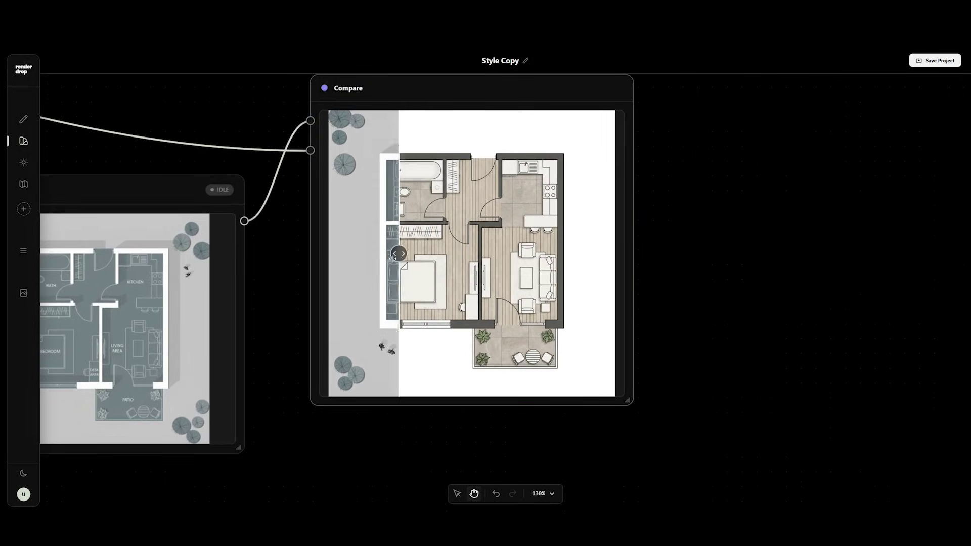
Step: Generate the style-copied render and sweep the Compare divider to check it against the original plan
{"action": "left_click_drag", "start_coordinate": [393, 258], "coordinate": [650, 278]}
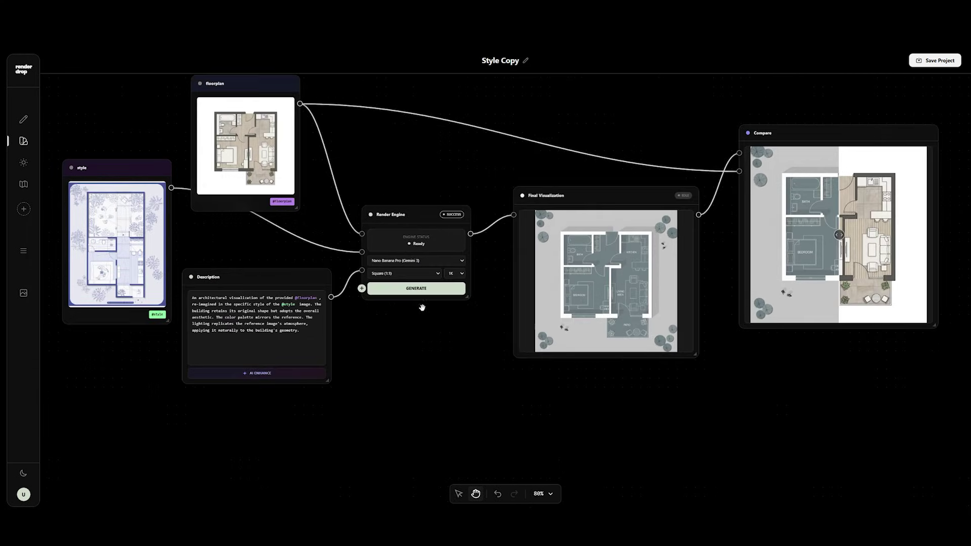
{"action": "left_click", "coordinate": [417, 293]}
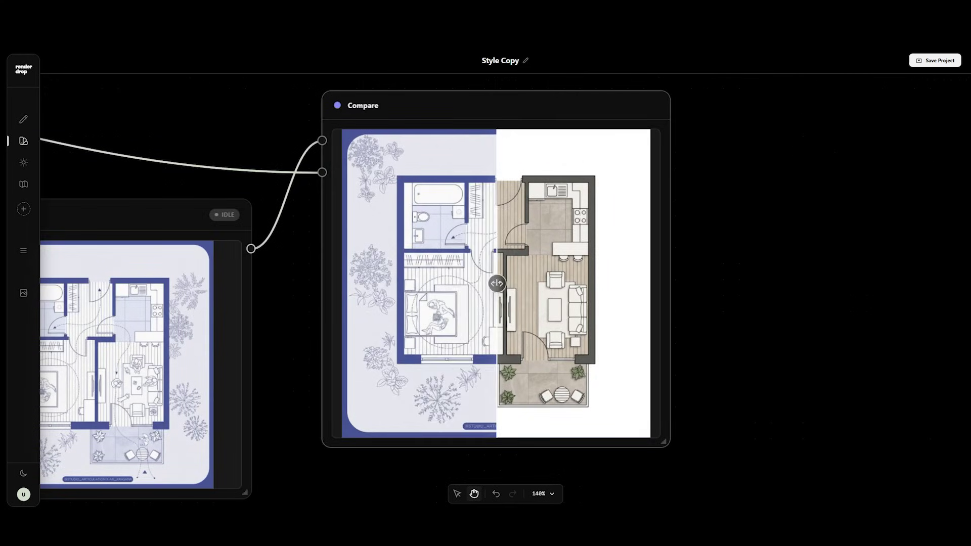
{"action": "left_click_drag", "start_coordinate": [497, 284], "coordinate": [587, 294]}
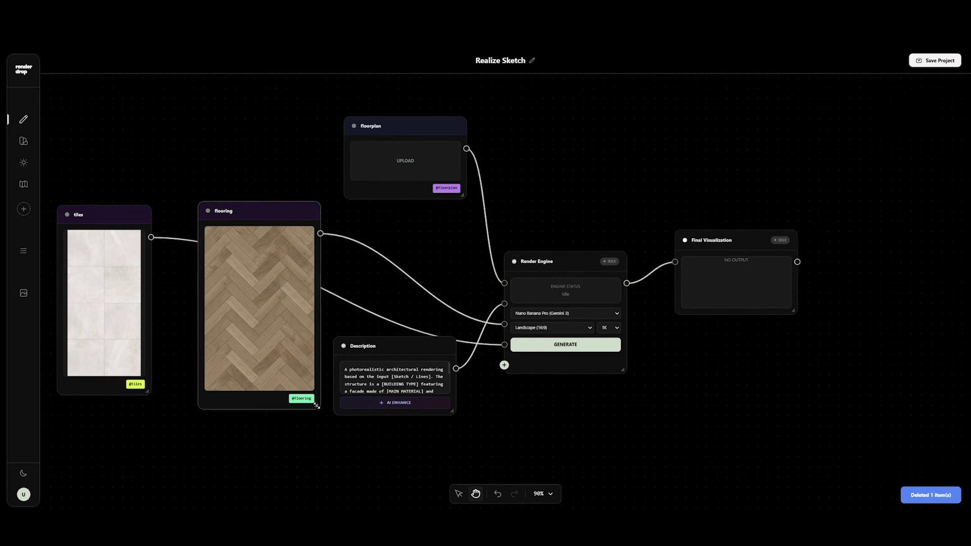
{"action": "left_click_drag", "start_coordinate": [317, 406], "coordinate": [267, 386]}
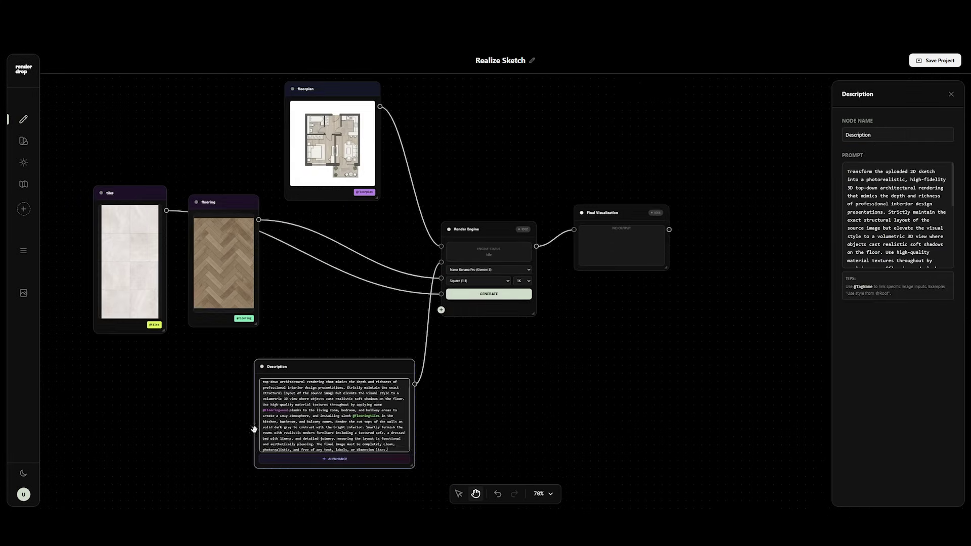
{"action": "left_click_drag", "start_coordinate": [245, 376], "coordinate": [291, 379]}
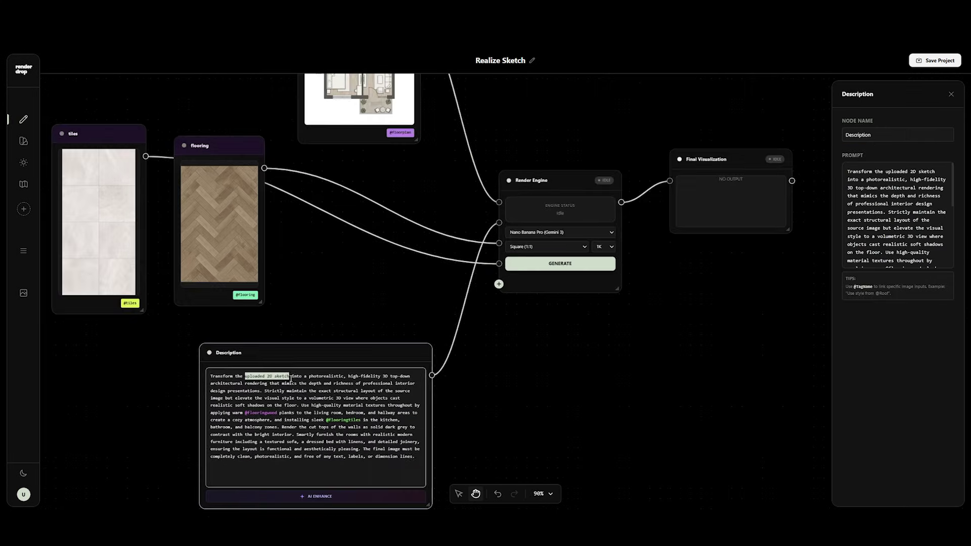
{"action": "type", "text": "@floorplan"}
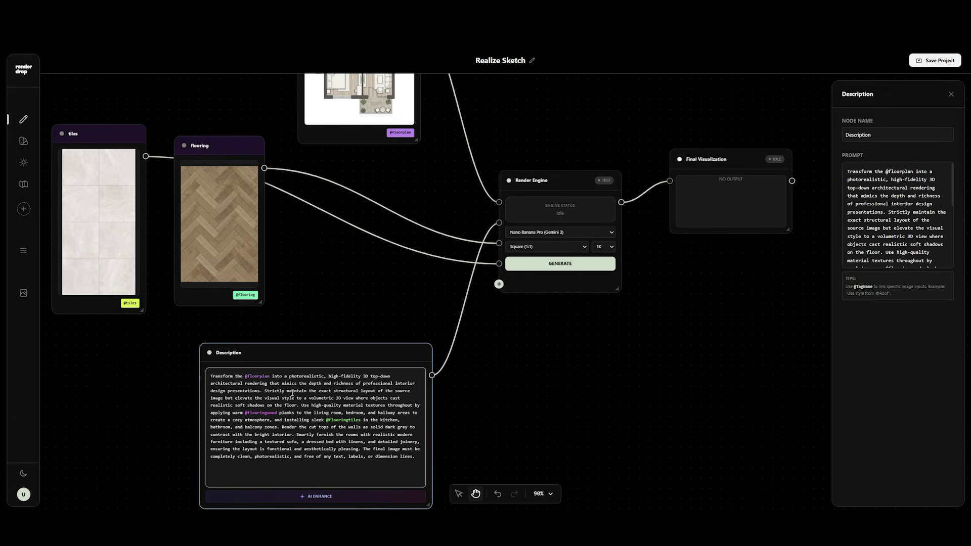
{"action": "type", "text": "@floorplan"}
{"action": "left_click_drag", "start_coordinate": [396, 391], "coordinate": [343, 420]}
{"action": "type", "text": "@flooring@t"}
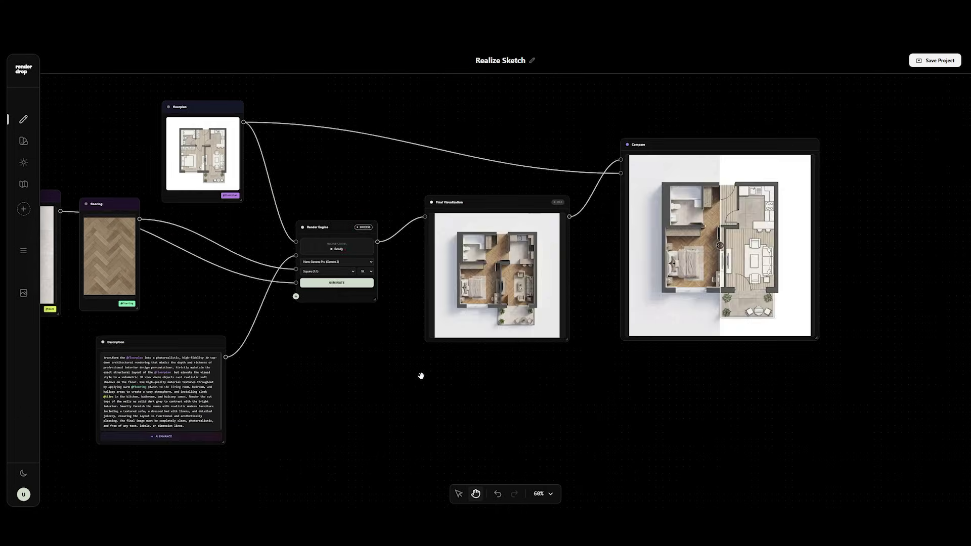
{"action": "double_click", "coordinate": [723, 368]}
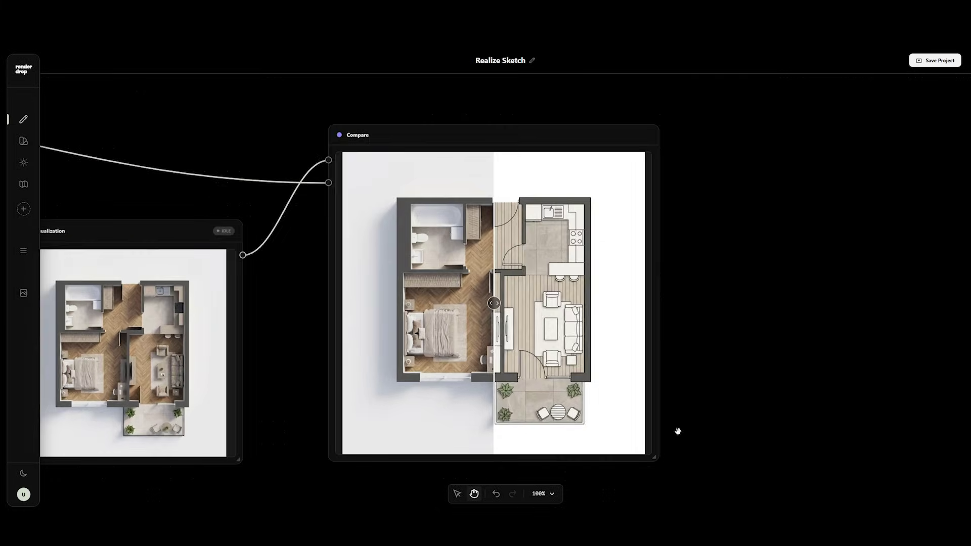
{"action": "left_click_drag", "start_coordinate": [496, 283], "coordinate": [595, 297]}
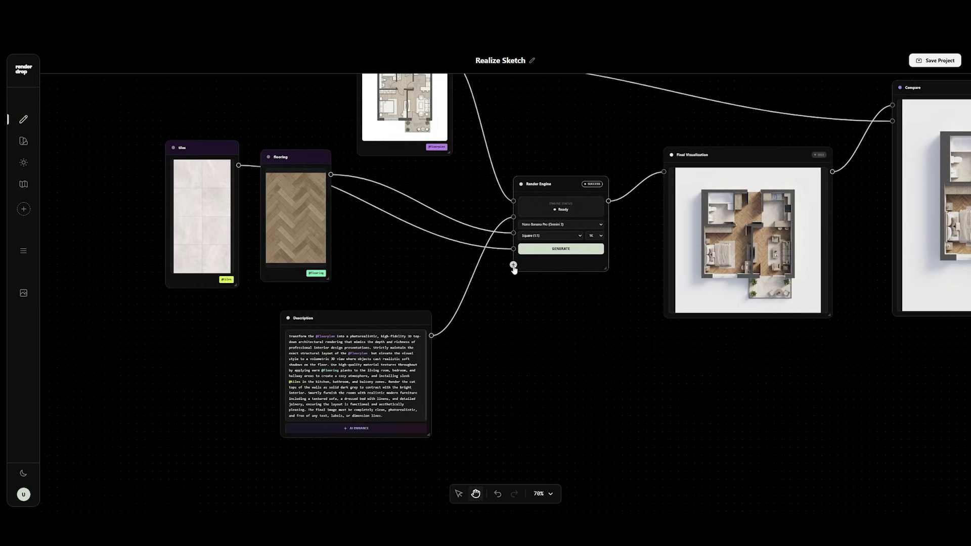
Step: Add a new style reference node named 'balcony' and place it at the upper left
{"action": "left_click", "coordinate": [514, 265]}
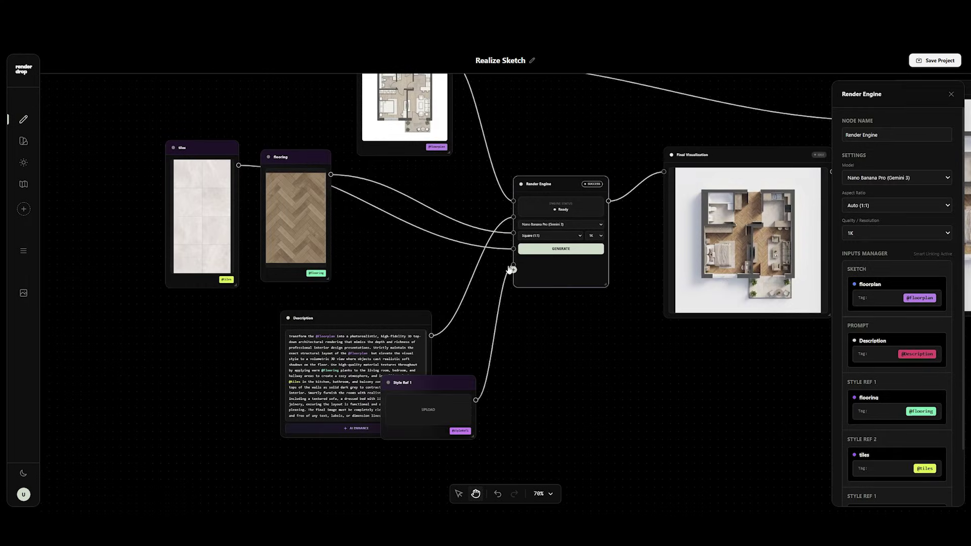
{"action": "left_click_drag", "start_coordinate": [439, 383], "coordinate": [199, 309]}
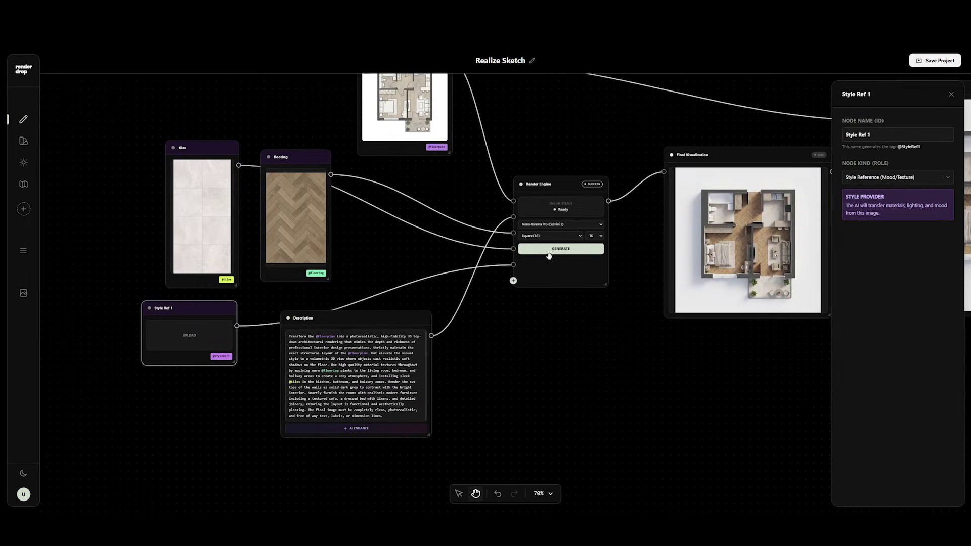
{"action": "triple_click", "coordinate": [886, 139]}
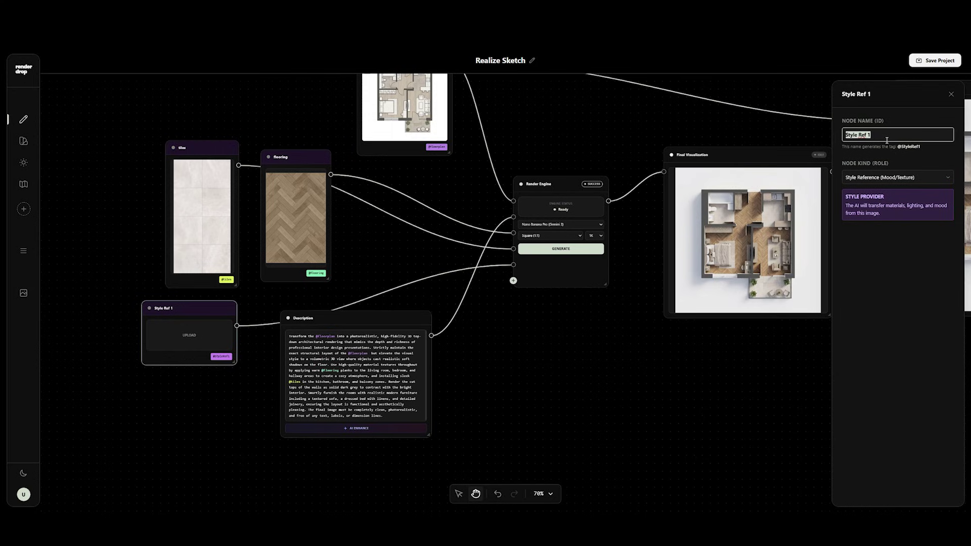
{"action": "type", "text": "balcony"}
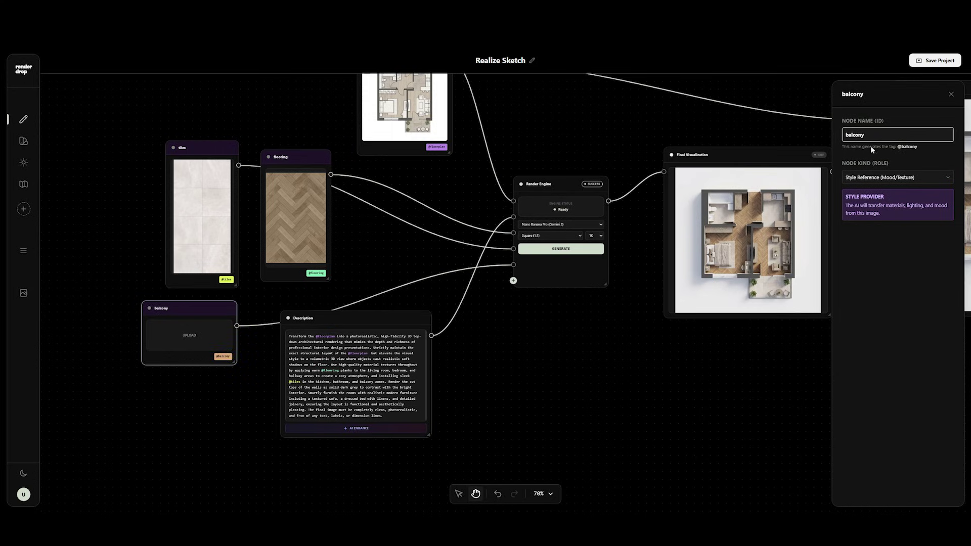
{"action": "key", "text": "Return"}
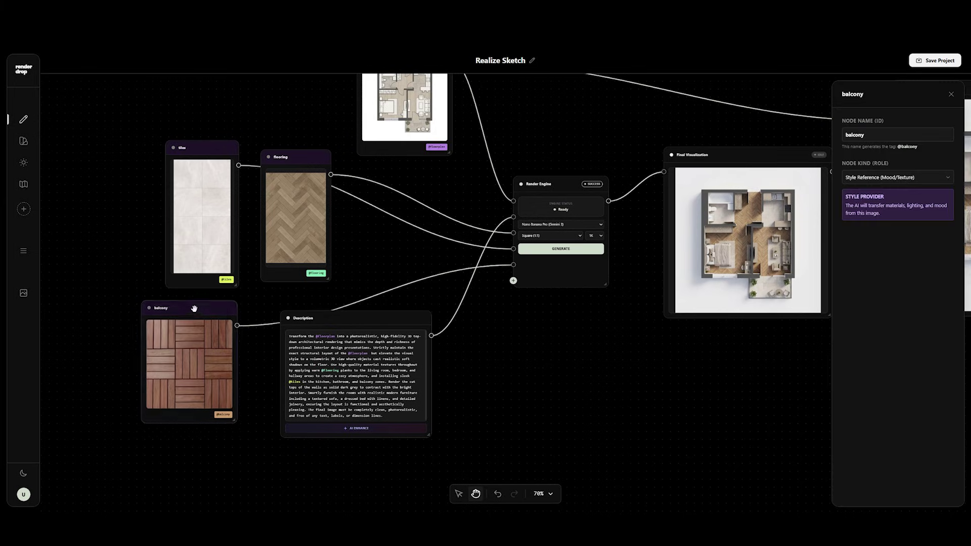
{"action": "left_click_drag", "start_coordinate": [202, 310], "coordinate": [117, 170]}
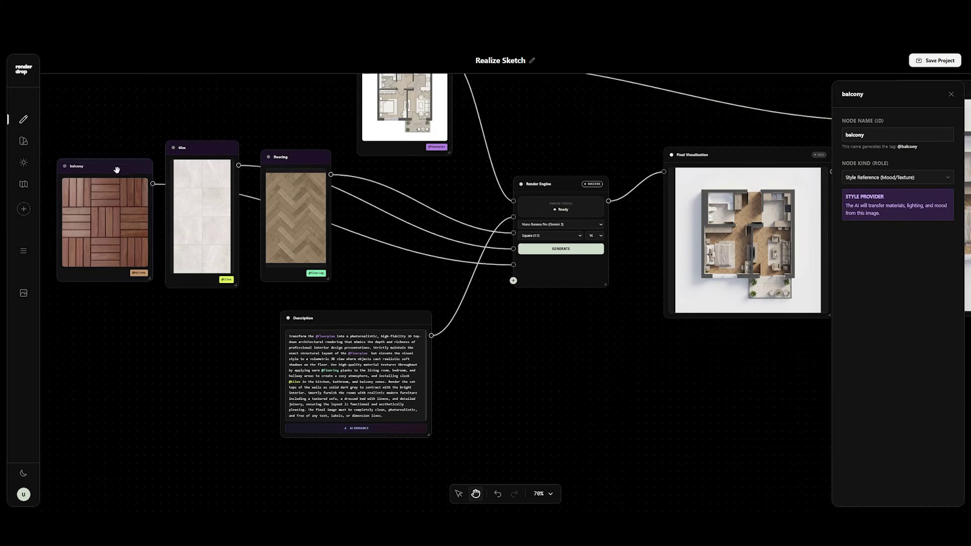
{"action": "left_click", "coordinate": [389, 382]}
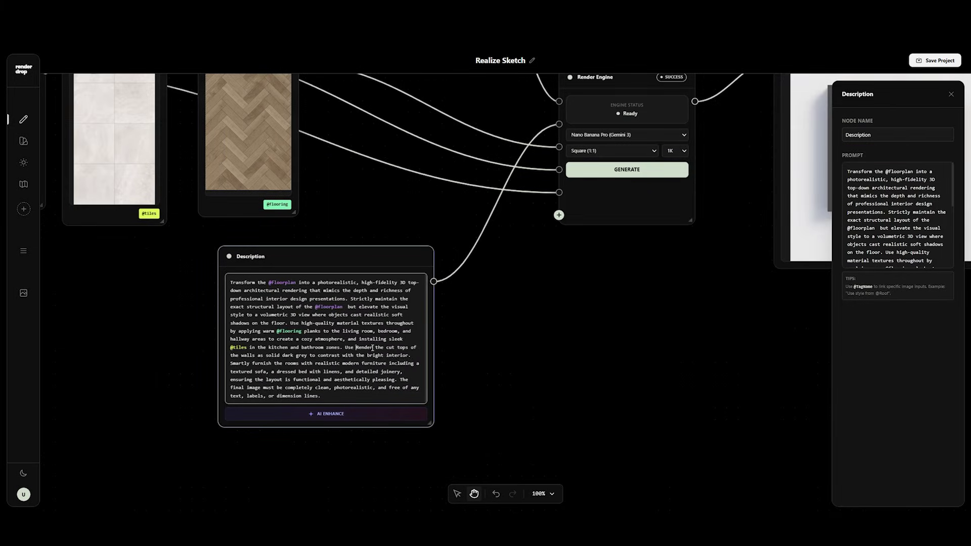
{"action": "key", "text": "BackSpace"}
{"action": "key", "text": "BackSpace"}
{"action": "key", "text": "BackSpace"}
{"action": "key", "text": "BackSpace"}
{"action": "type", "text": "Apply the @balcony texture in the balcony zone."}
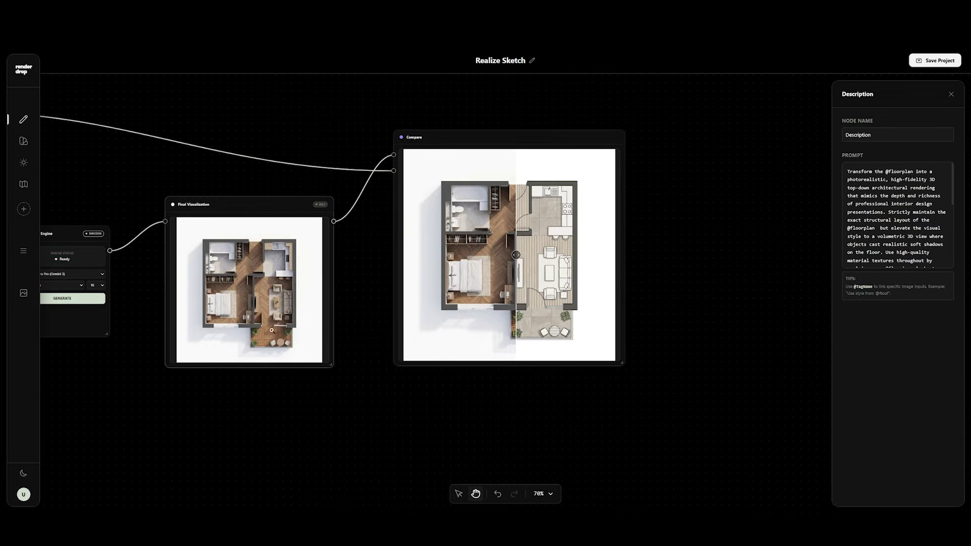
{"action": "scroll", "coordinate": [544, 272], "scroll_direction": "up", "scroll_amount": 4}
{"action": "left_click_drag", "start_coordinate": [729, 207], "coordinate": [709, 246]}
{"action": "left_click_drag", "start_coordinate": [485, 293], "coordinate": [586, 299]}
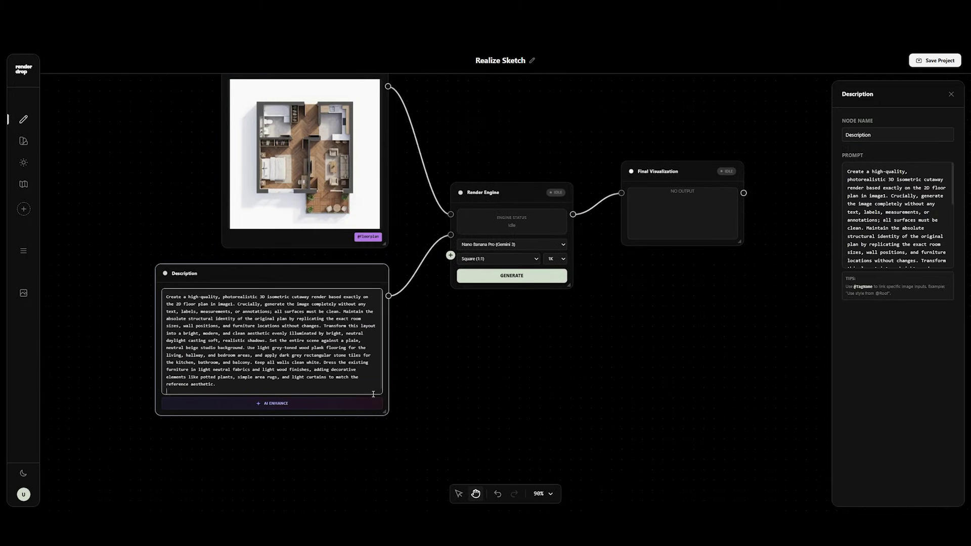
Step: Connect the floorplan image output to the Compare node's Image B input
{"action": "scroll", "coordinate": [215, 306], "scroll_direction": "up", "scroll_amount": 2}
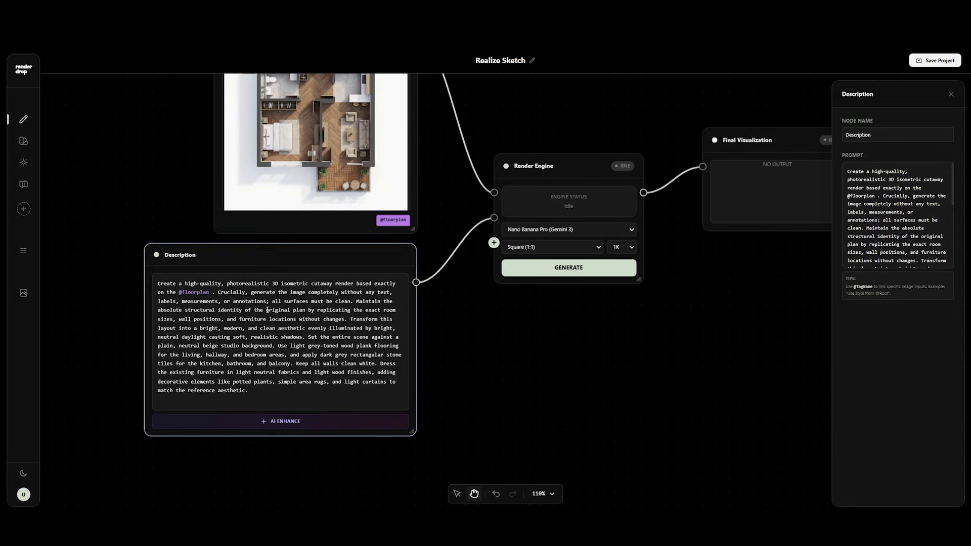
{"action": "scroll", "coordinate": [418, 377], "scroll_direction": "down", "scroll_amount": 4}
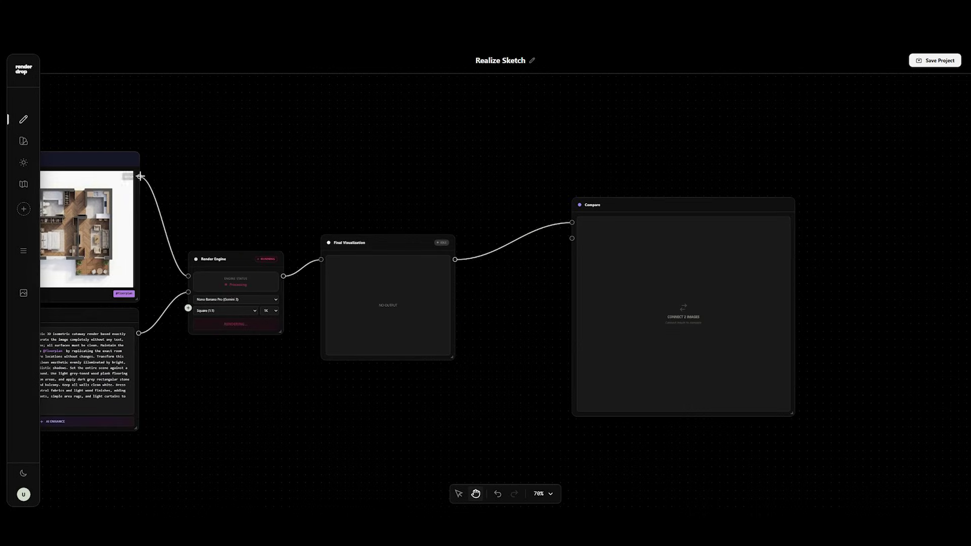
{"action": "left_click_drag", "start_coordinate": [140, 176], "coordinate": [572, 239]}
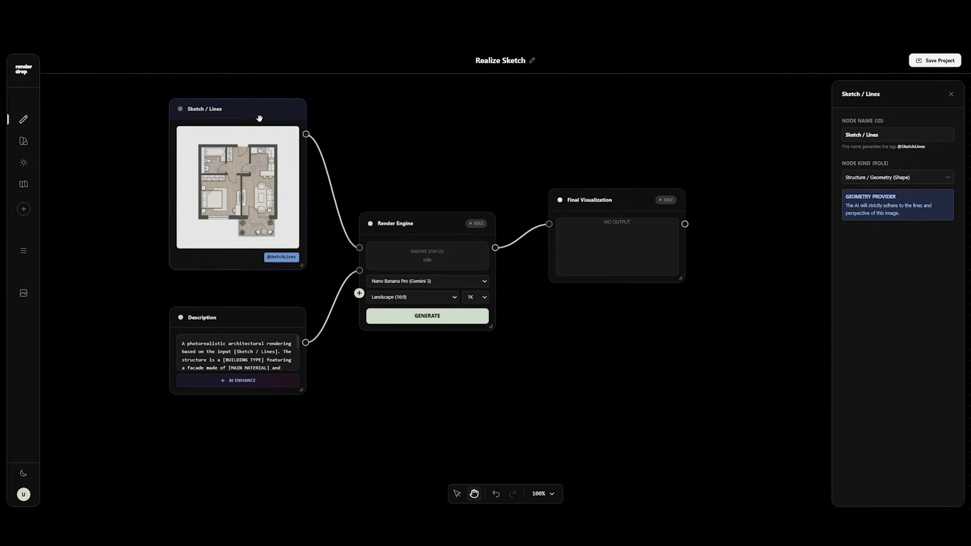
{"action": "left_click", "coordinate": [893, 134]}
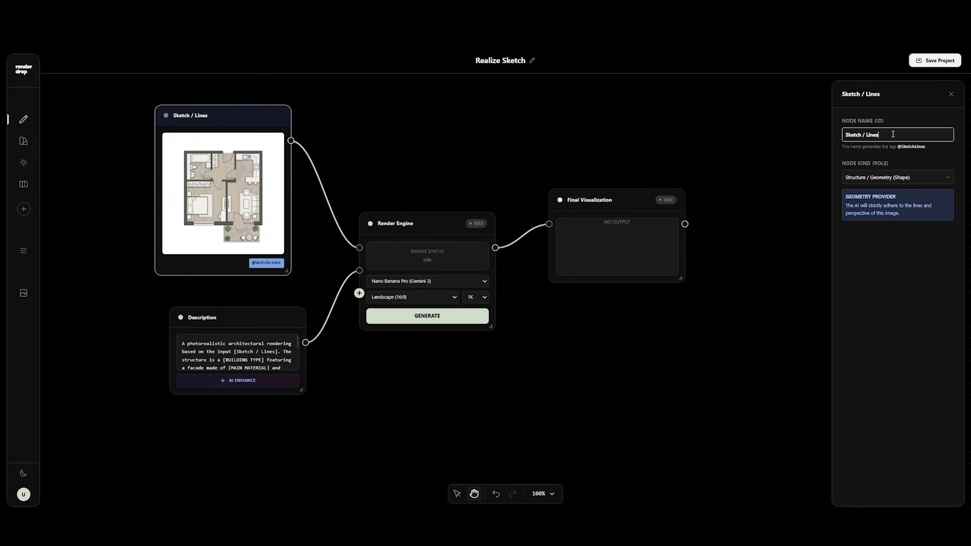
{"action": "left_click_drag", "start_coordinate": [893, 134], "coordinate": [844, 134]}
{"action": "key", "text": "BackSpace"}
{"action": "type", "text": "floorplan"}
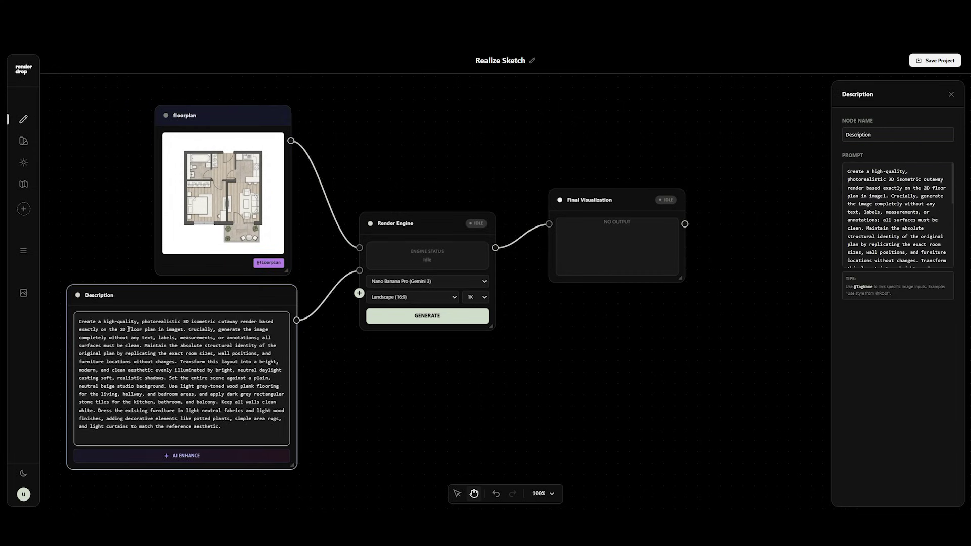
{"action": "left_click_drag", "start_coordinate": [129, 329], "coordinate": [183, 329]}
{"action": "type", "text": "floorplan from @"}
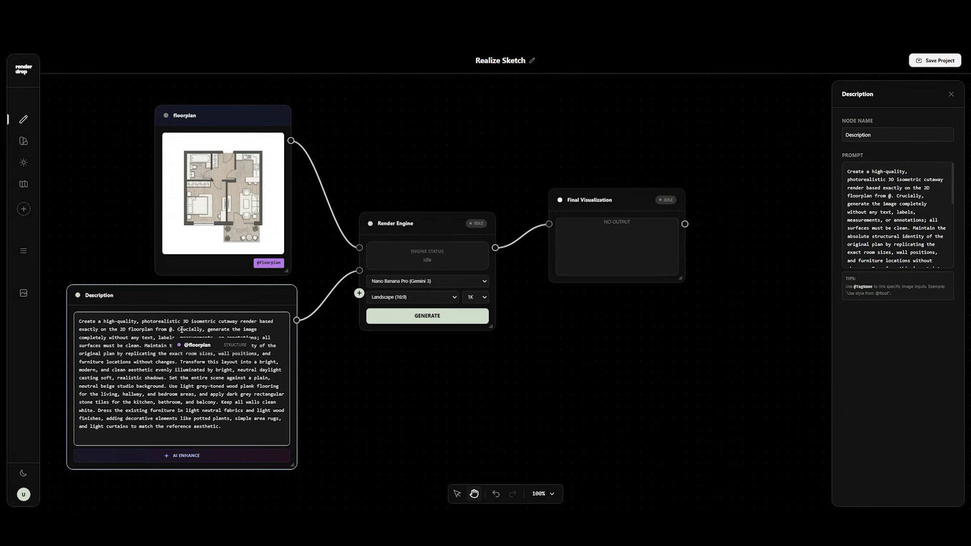
{"action": "left_click", "coordinate": [195, 345]}
Step: Generate the cutaway at Square (1:1), enlarge the output node, and paste a new description
{"action": "left_click", "coordinate": [413, 297]}
{"action": "left_click", "coordinate": [413, 306]}
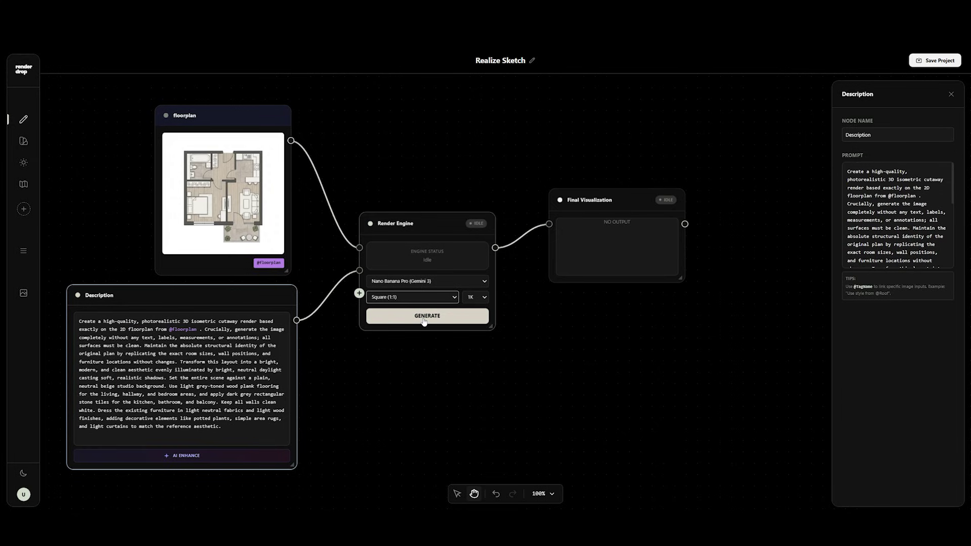
{"action": "left_click", "coordinate": [424, 316]}
{"action": "scroll", "coordinate": [384, 382], "scroll_direction": "down", "scroll_amount": 1}
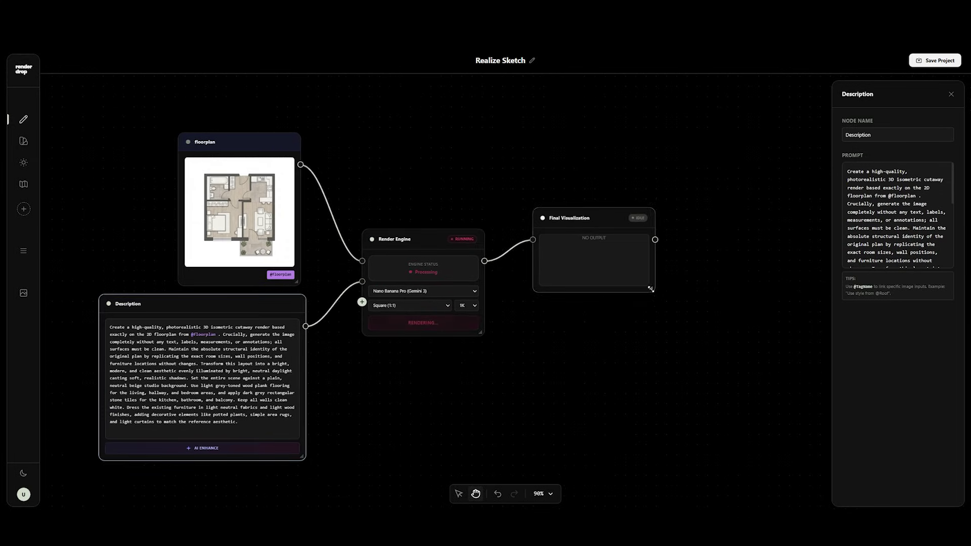
{"action": "left_click_drag", "start_coordinate": [651, 288], "coordinate": [768, 395]}
{"action": "left_click_drag", "start_coordinate": [592, 136], "coordinate": [571, 126]}
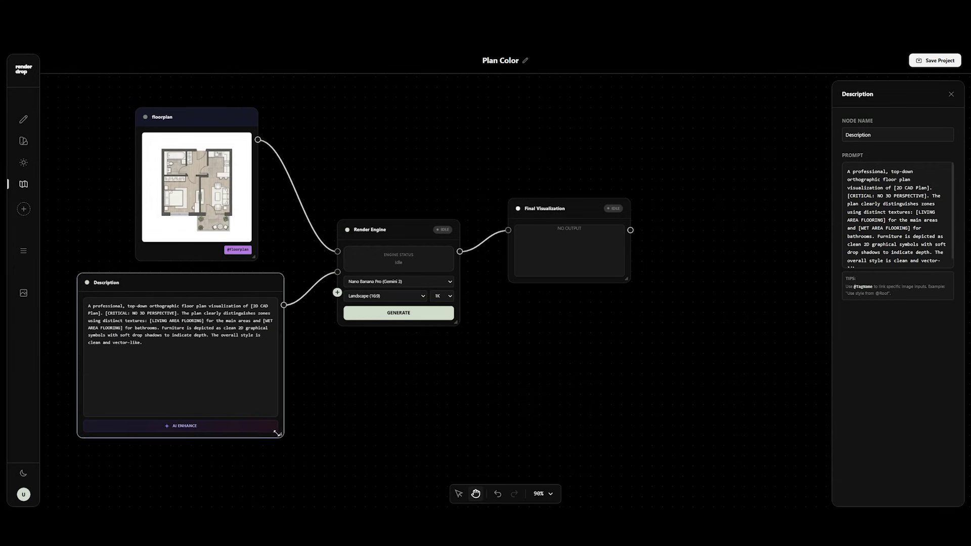
{"action": "type", "text": "Create a high-quality, photorealistic 3D isometric cutaway render based exactly on the 2D floor plan in @floorplan . Crucially, generate the image completely without any text, labels, measurements, or annotations; all surfaces must be clean. Maintain the absolute structural identity of the original plan by replicating the exact room sizes, wall positions, and furniture locations without changes. Transform this layout into a bright, modern, and clean aesthetic evenly illuminated by bright, neutral daylight casting soft, realistic shadows. Set the entire scene against a plain, neutral beige studio background. Use light grey-toned wood plank flooring for the living, hallway, and bedroom areas, and apply dark grey rectangular stone tiles for the kitchen, bathroom, and balcony. Keep all walls clean white. Dress the existing furniture in light neutral fabrics and light wood finishes, adding decorative elements like potted plants, simple area rugs, and light curtains to match the reference aesthetic."}
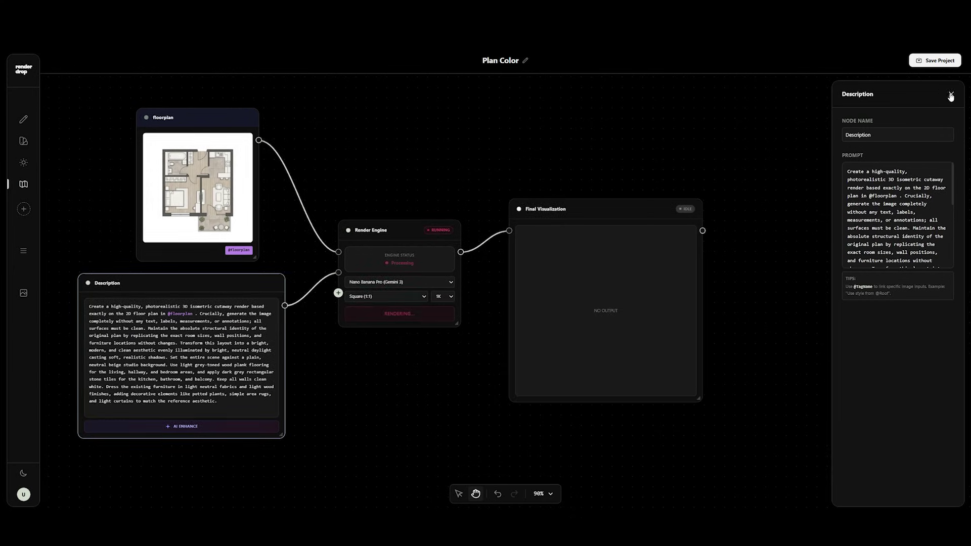
Step: Recentre the Plan Color graph and start a new render
{"action": "left_click_drag", "start_coordinate": [622, 127], "coordinate": [731, 130]}
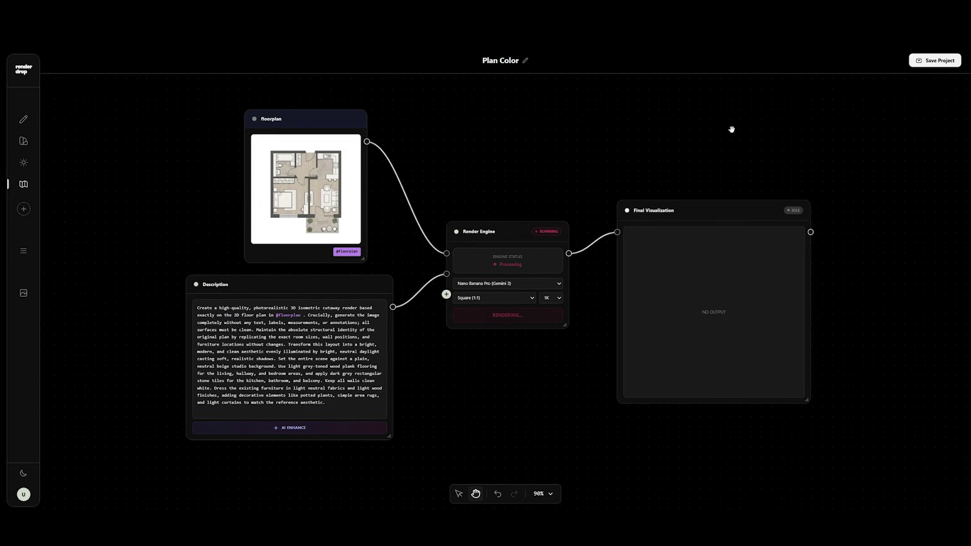
{"action": "left_click", "coordinate": [507, 315]}
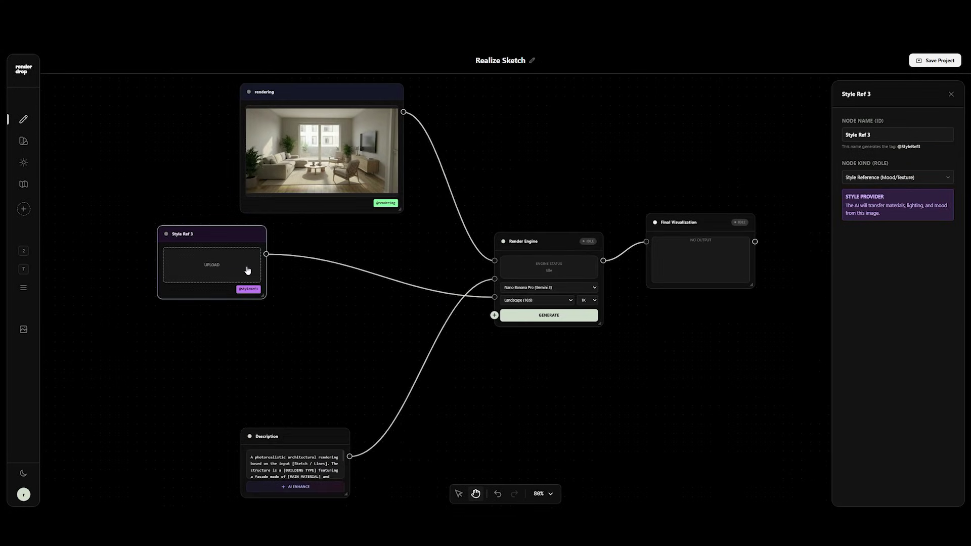
Step: Name a reference node 'Armchair', add another style reference, and move Description beside the furniture group
{"action": "type", "text": "Armchair"}
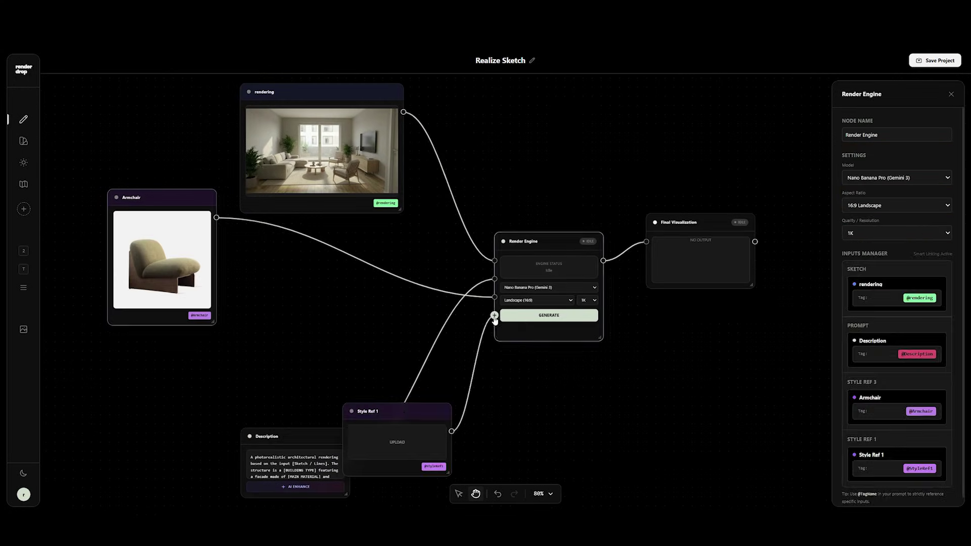
{"action": "left_click", "coordinate": [495, 316]}
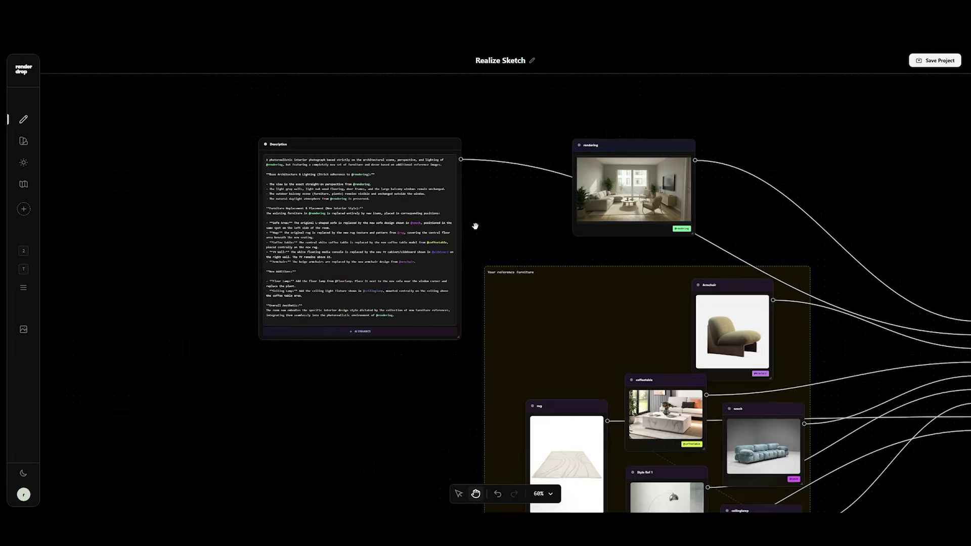
{"action": "left_click_drag", "start_coordinate": [475, 223], "coordinate": [359, 199]}
{"action": "scroll", "coordinate": [390, 201], "scroll_direction": "down", "scroll_amount": 2}
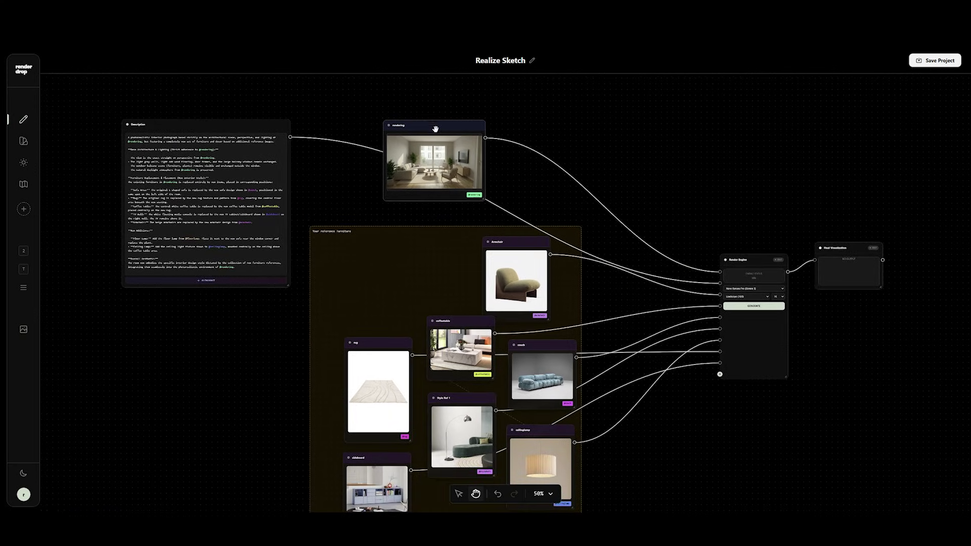
{"action": "left_click", "coordinate": [435, 128]}
Step: Delete the prompt's opening paragraphs and the closing 'Overall Aesthetic' paragraph
{"action": "scroll", "coordinate": [565, 287], "scroll_direction": "up", "scroll_amount": 2}
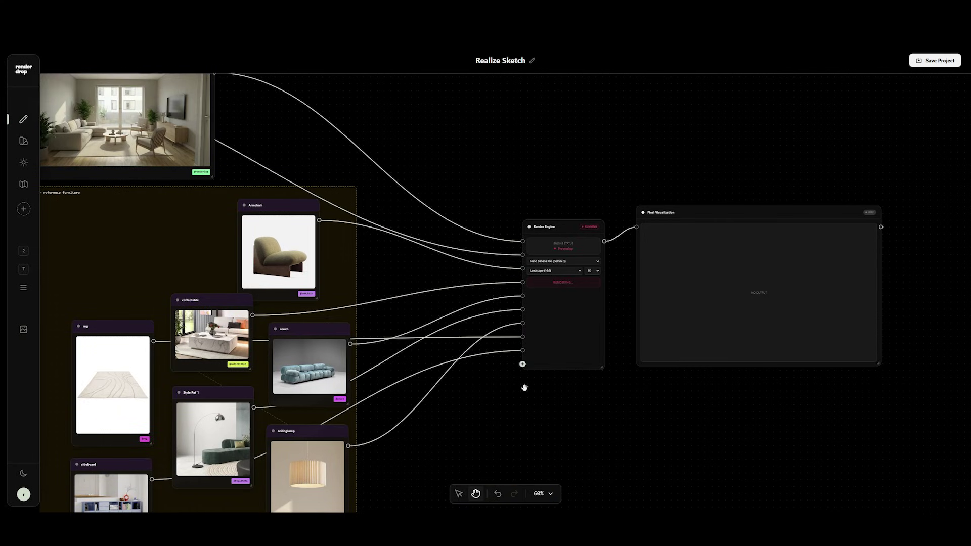
{"action": "scroll", "coordinate": [521, 397], "scroll_direction": "down", "scroll_amount": 2}
{"action": "left_click_drag", "start_coordinate": [516, 403], "coordinate": [615, 393]}
{"action": "scroll", "coordinate": [615, 393], "scroll_direction": "up", "scroll_amount": 1}
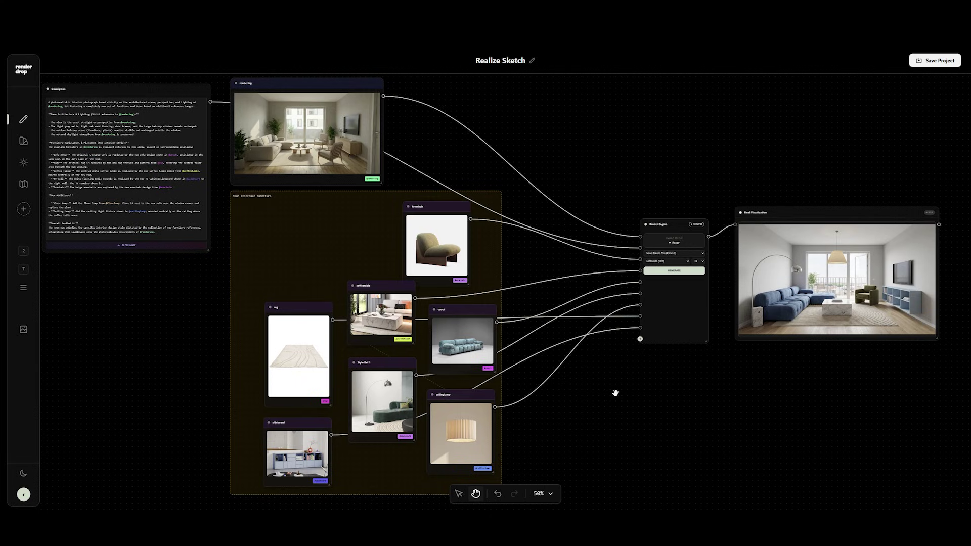
{"action": "scroll", "coordinate": [213, 425], "scroll_direction": "up", "scroll_amount": 3}
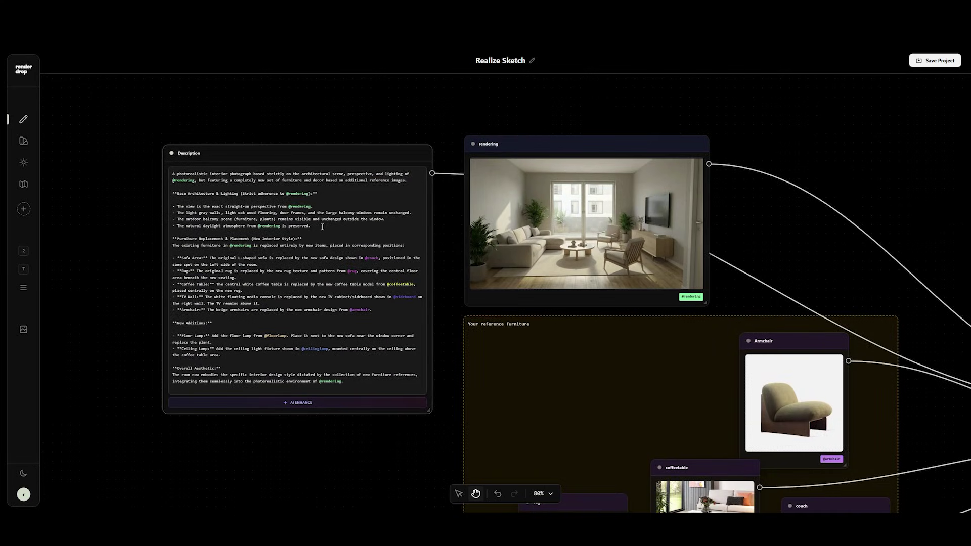
{"action": "left_click_drag", "start_coordinate": [323, 226], "coordinate": [170, 170]}
{"action": "key", "text": "BackSpace"}
{"action": "left_click_drag", "start_coordinate": [172, 288], "coordinate": [391, 314]}
{"action": "key", "text": "BackSpace"}
Step: Generate the refurnished room and compare it with the original using a Compare node
{"action": "scroll", "coordinate": [506, 304], "scroll_direction": "down", "scroll_amount": 4}
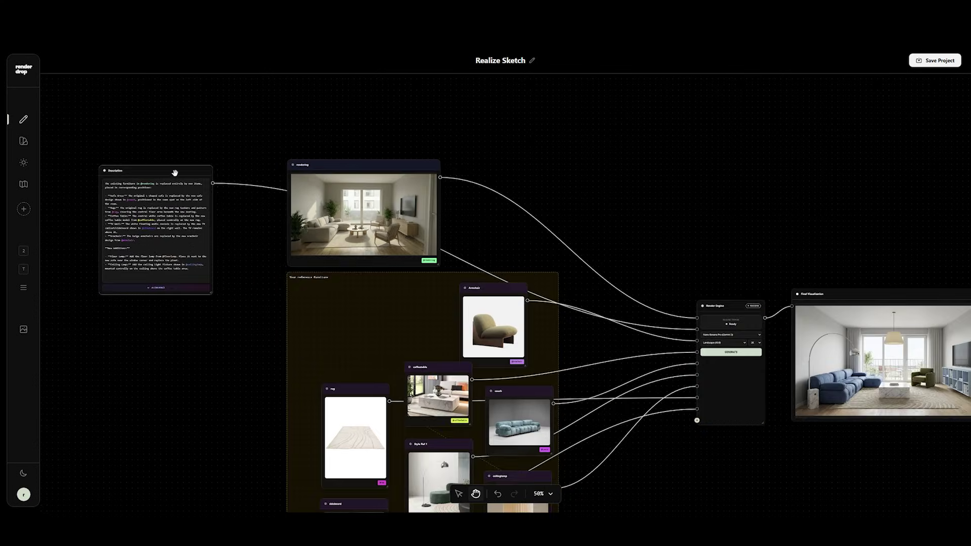
{"action": "left_click", "coordinate": [572, 265]}
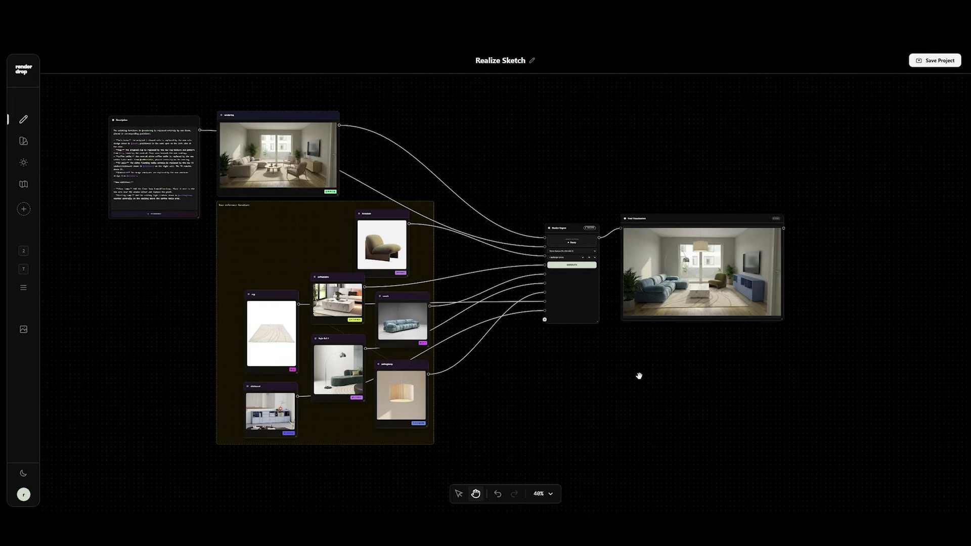
{"action": "right_click", "coordinate": [830, 170]}
{"action": "left_click", "coordinate": [864, 267]}
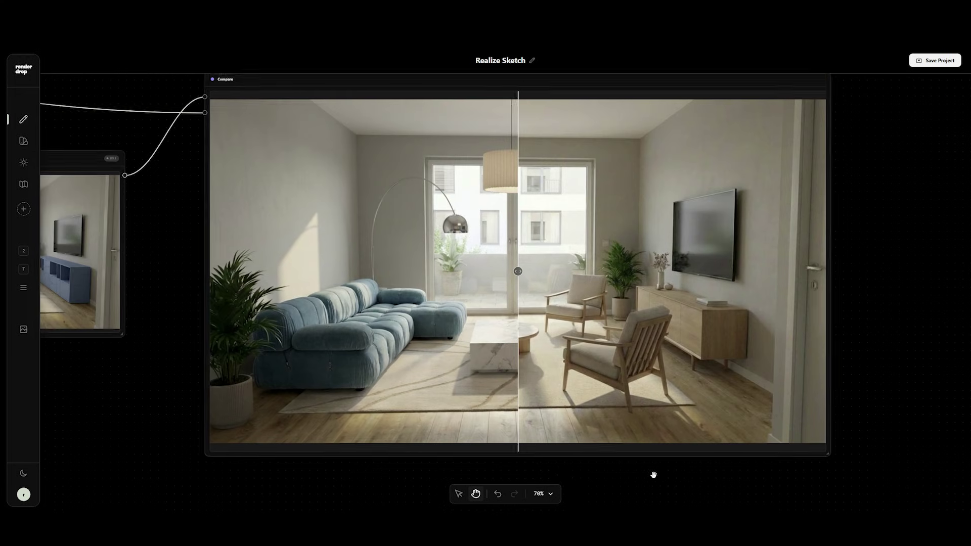
{"action": "left_click_drag", "start_coordinate": [518, 271], "coordinate": [685, 344]}
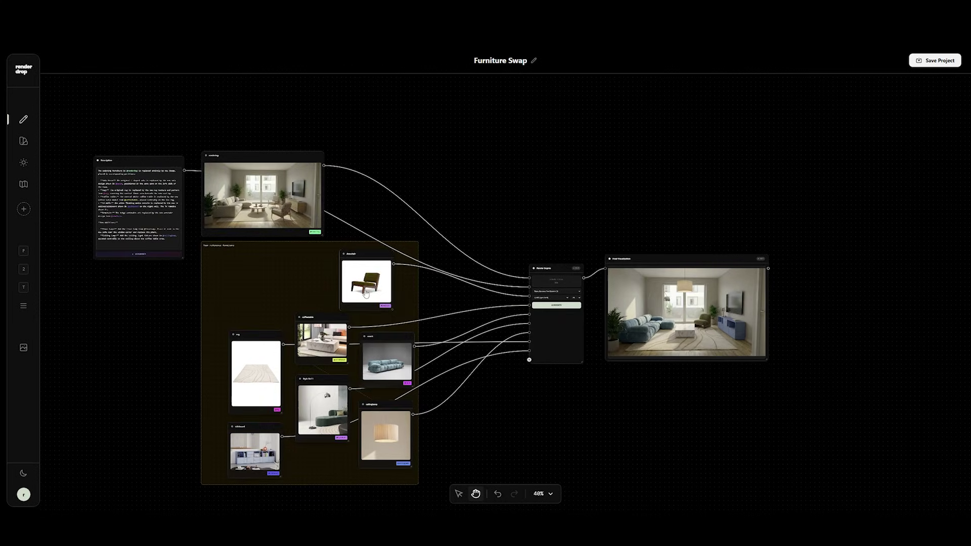
Step: Wire the new wallshelf style reference into the Render Engine
{"action": "scroll", "coordinate": [366, 294], "scroll_direction": "up", "scroll_amount": 3}
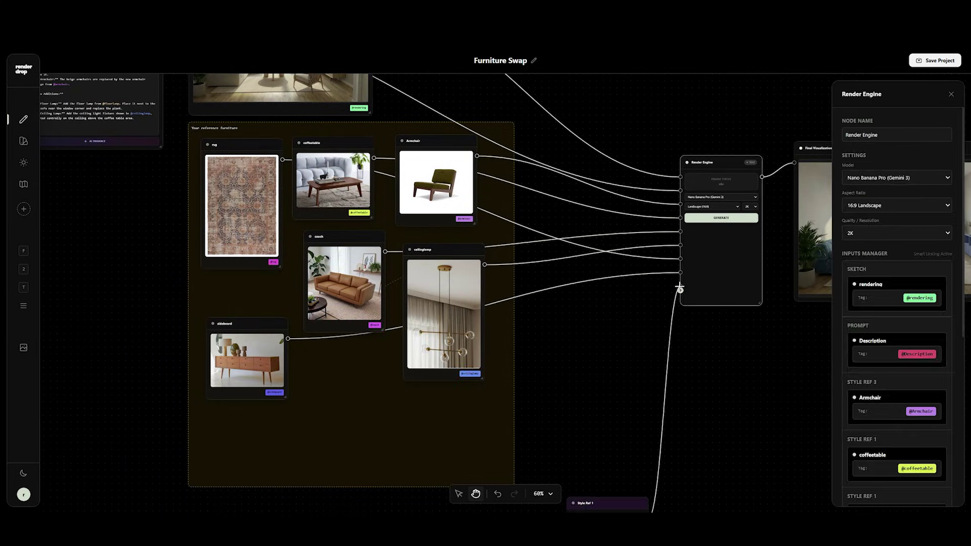
{"action": "left_click_drag", "start_coordinate": [680, 288], "coordinate": [680, 286]}
{"action": "left_click", "coordinate": [884, 132]}
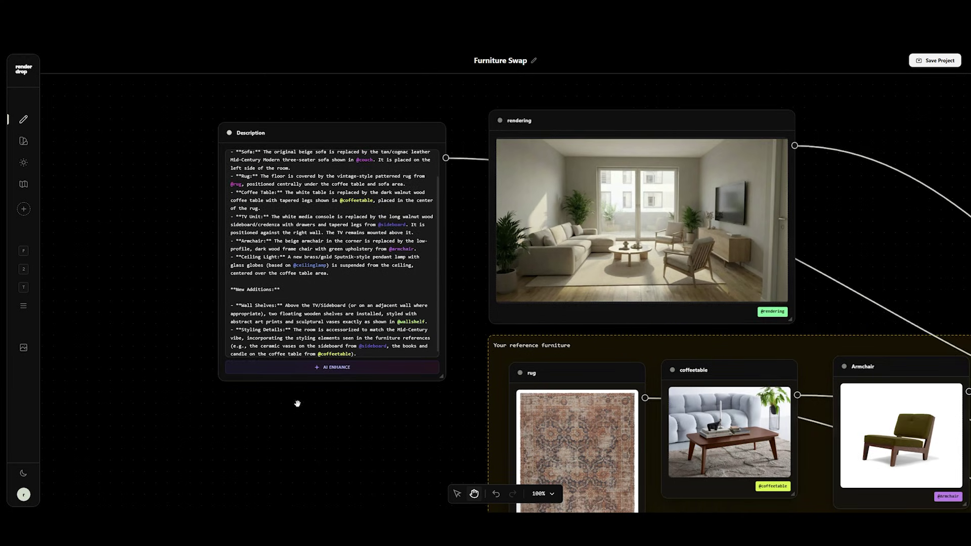
Step: Place a Compare node near the output and drag its split to see both versions
{"action": "scroll", "coordinate": [332, 253], "scroll_direction": "up", "scroll_amount": 5}
{"action": "scroll", "coordinate": [355, 422], "scroll_direction": "down", "scroll_amount": 3}
{"action": "scroll", "coordinate": [600, 401], "scroll_direction": "right", "scroll_amount": 5}
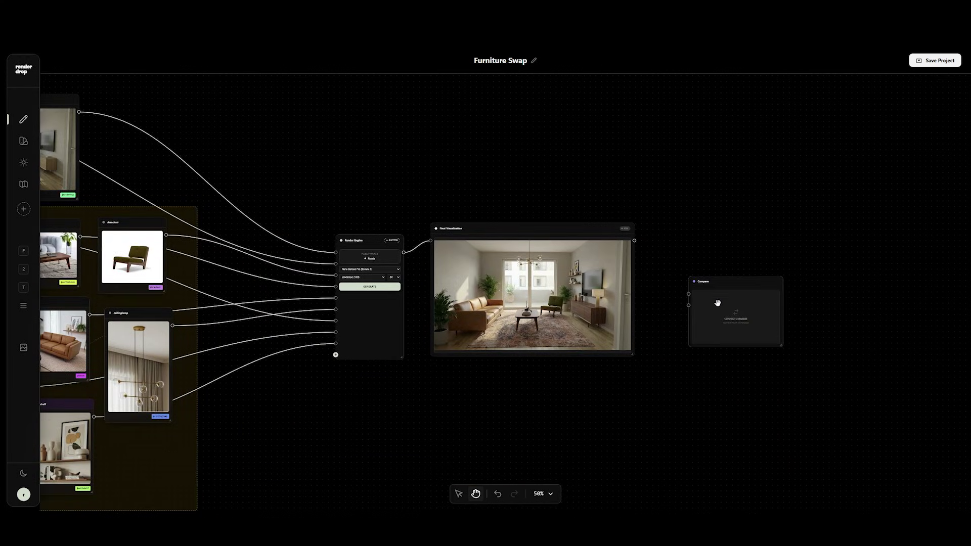
{"action": "left_click_drag", "start_coordinate": [715, 304], "coordinate": [697, 206]}
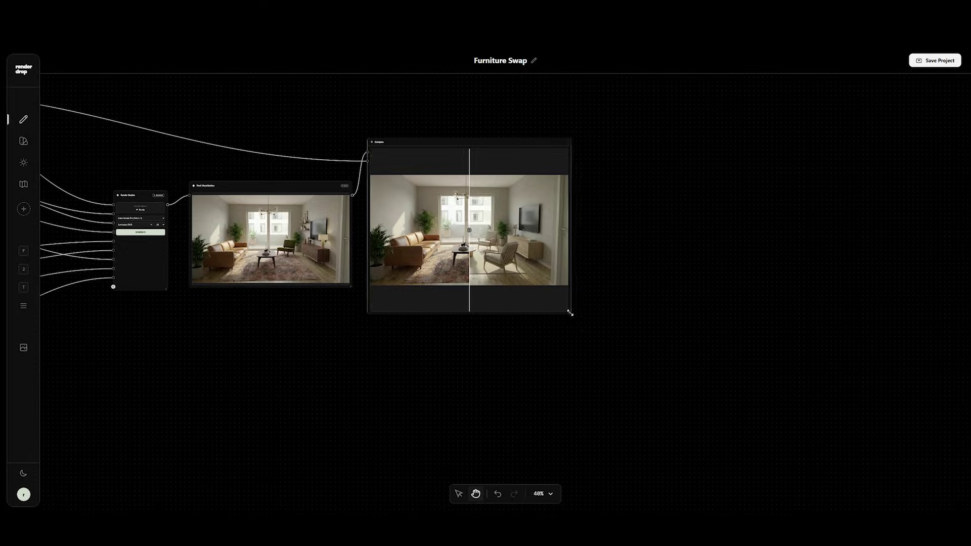
{"action": "scroll", "coordinate": [475, 288], "scroll_direction": "up", "scroll_amount": 4}
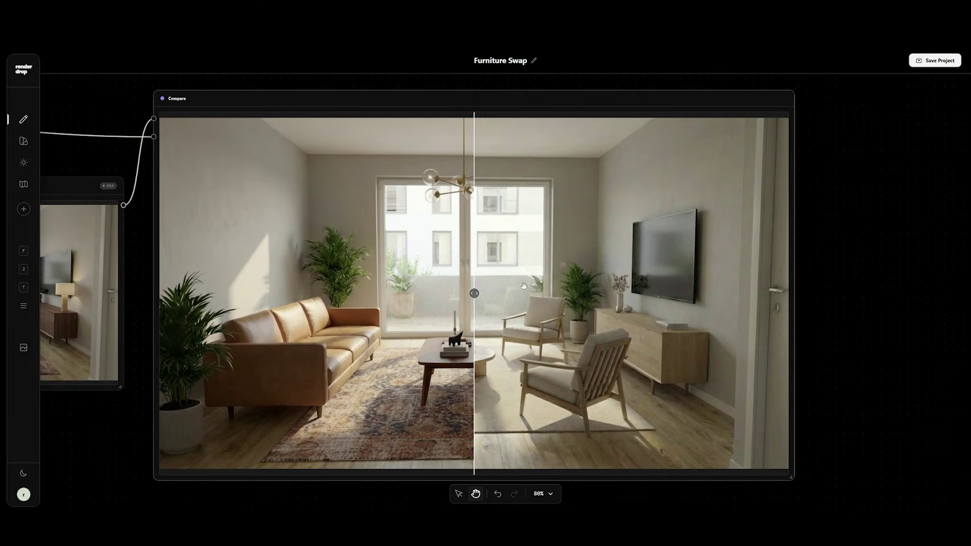
{"action": "left_click_drag", "start_coordinate": [472, 303], "coordinate": [711, 337]}
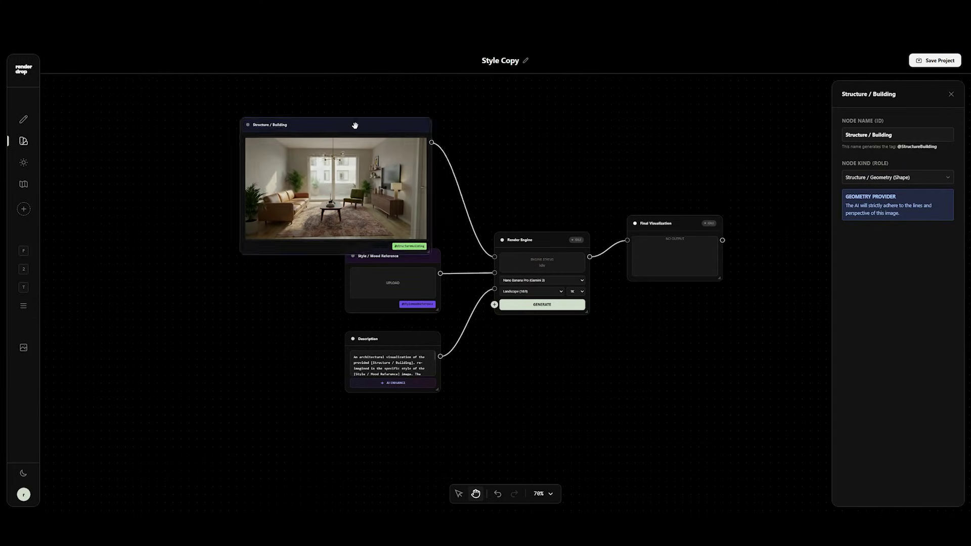
Step: Add and name a new style reference, and arrange the plant and Description nodes under the images
{"action": "left_click_drag", "start_coordinate": [352, 126], "coordinate": [225, 105]}
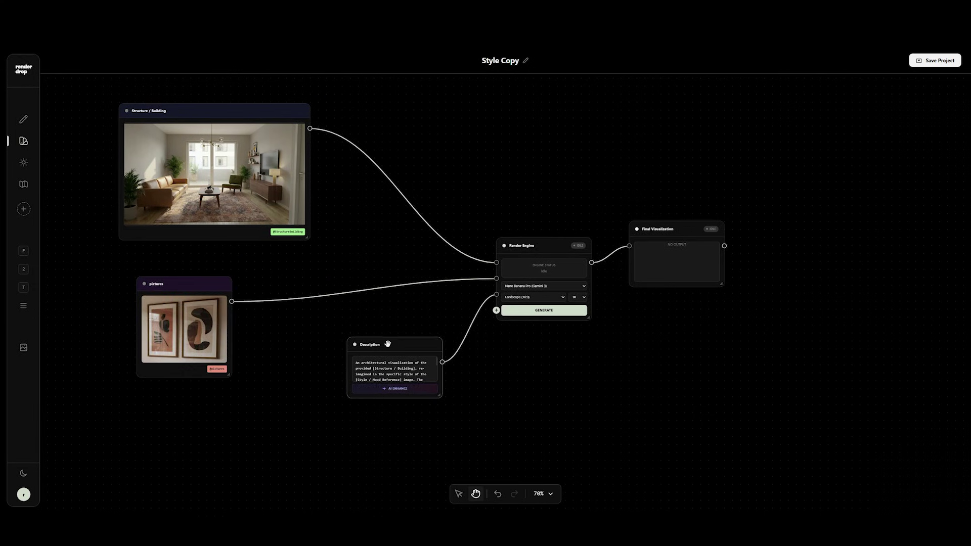
{"action": "left_click", "coordinate": [496, 311]}
{"action": "left_click", "coordinate": [898, 135]}
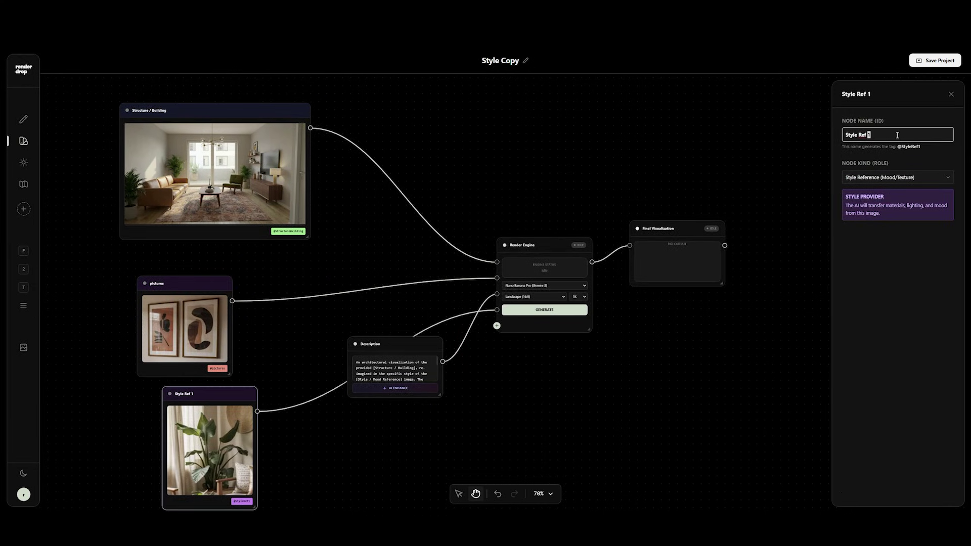
{"action": "scroll", "coordinate": [528, 414], "scroll_direction": "down", "scroll_amount": 2}
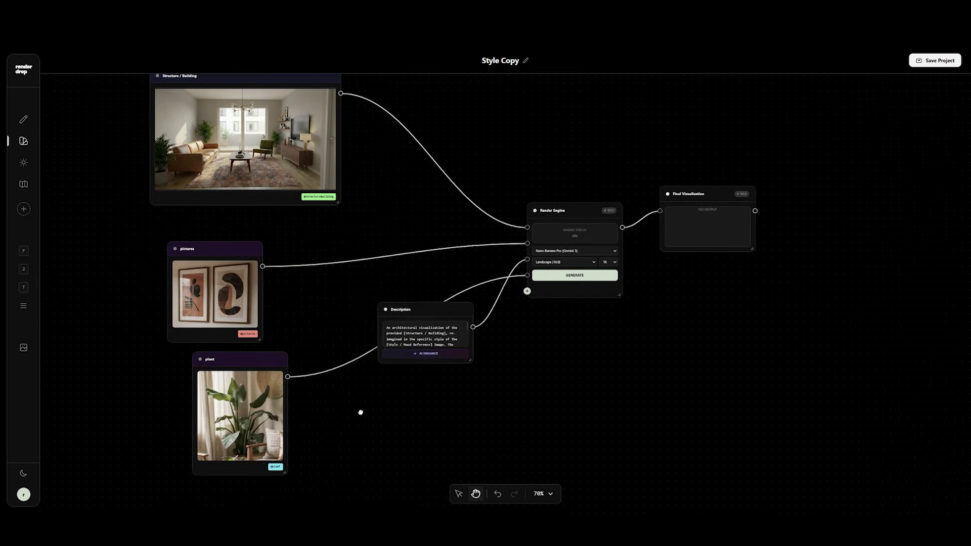
{"action": "left_click_drag", "start_coordinate": [385, 310], "coordinate": [375, 381]}
{"action": "scroll", "coordinate": [555, 448], "scroll_direction": "down", "scroll_amount": 2}
{"action": "left_click_drag", "start_coordinate": [268, 401], "coordinate": [347, 275]}
{"action": "left_click_drag", "start_coordinate": [395, 327], "coordinate": [188, 332]}
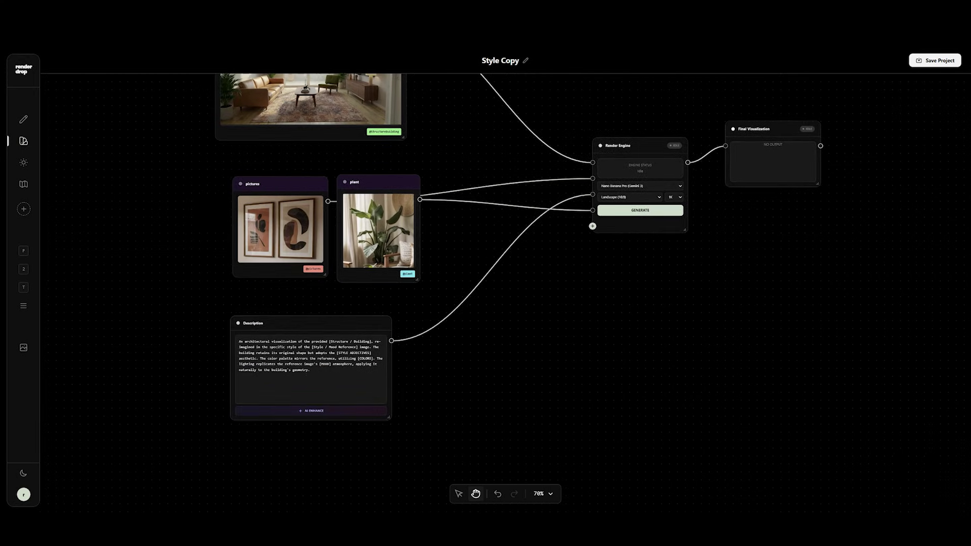
{"action": "left_click_drag", "start_coordinate": [651, 212], "coordinate": [561, 302]}
Step: Generate the restyled render and sweep the Compare split across it
{"action": "left_click", "coordinate": [561, 302]}
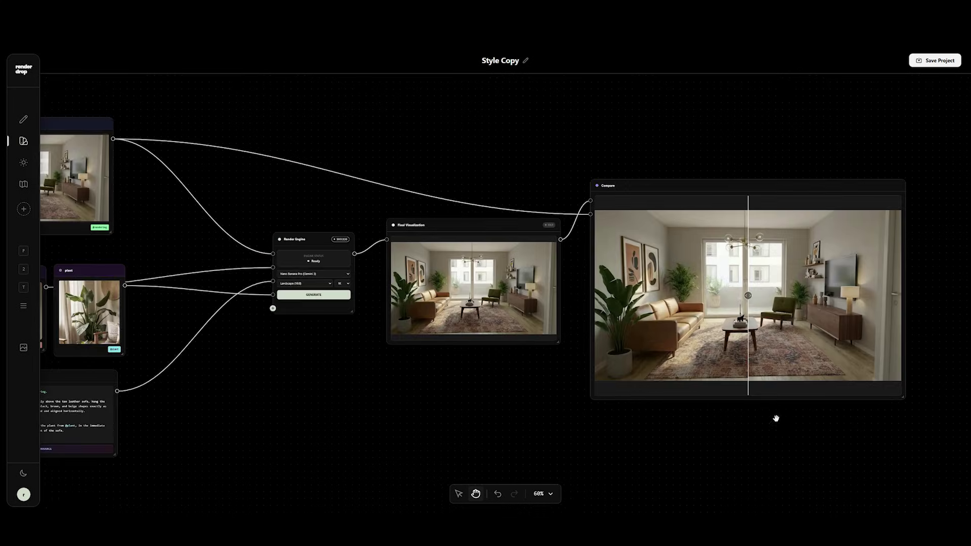
{"action": "scroll", "coordinate": [592, 457], "scroll_direction": "up", "scroll_amount": 5}
{"action": "left_click_drag", "start_coordinate": [574, 263], "coordinate": [841, 281]}
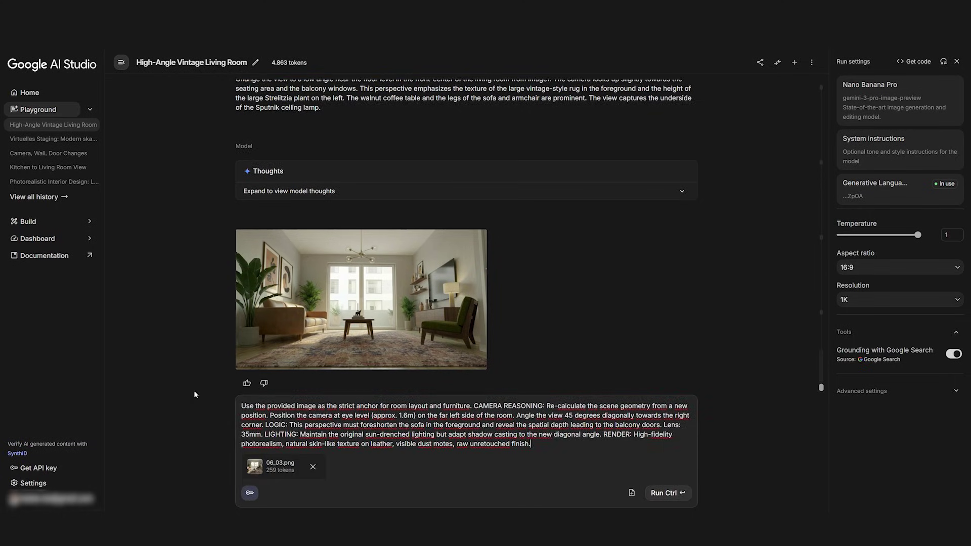
Step: Run the camera prompt without its opening sentences, then run the reworded eye-level 35mm prompt
{"action": "left_click_drag", "start_coordinate": [241, 406], "coordinate": [270, 416]}
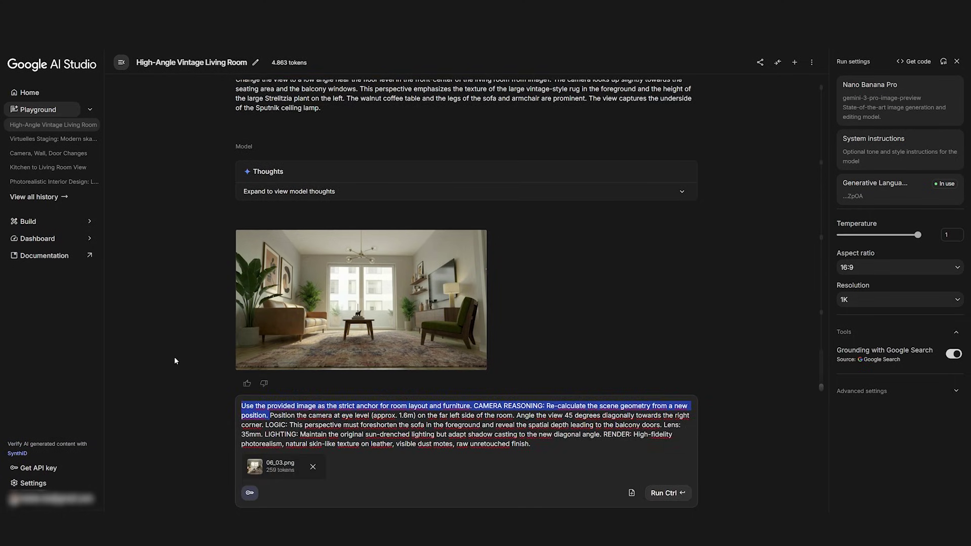
{"action": "key", "text": "BackSpace"}
{"action": "key", "text": "ctrl+Return"}
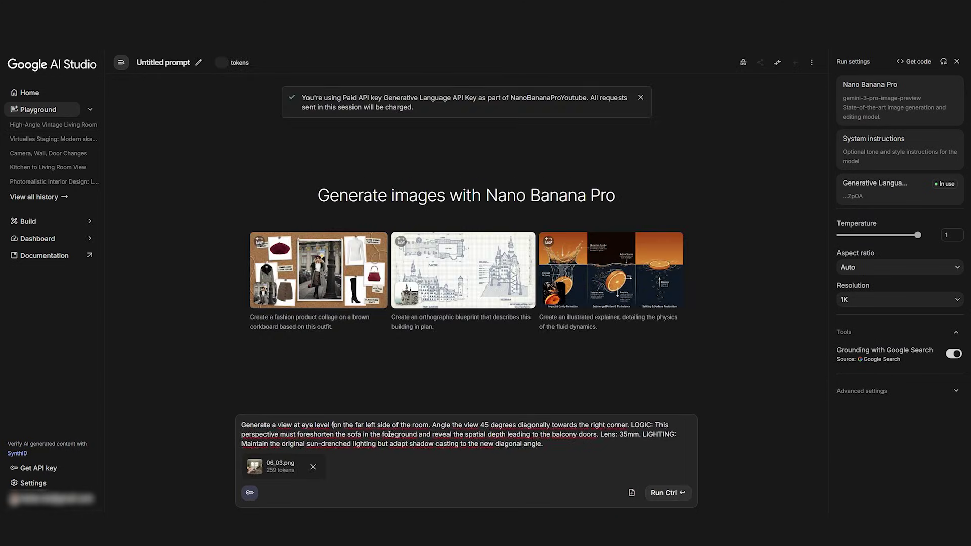
{"action": "key", "text": "ctrl+Return"}
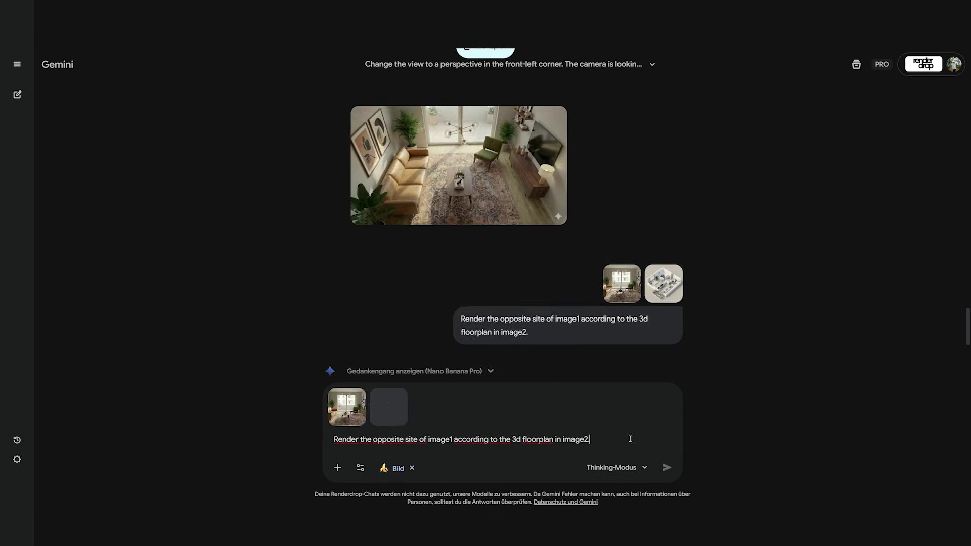
Step: Request the opposite-side render with walls extruded to the ceiling, then send and revise the couch-wall frontal view
{"action": "type", "text": "Make sure to extrude all walls to the ceiling. Stick"}
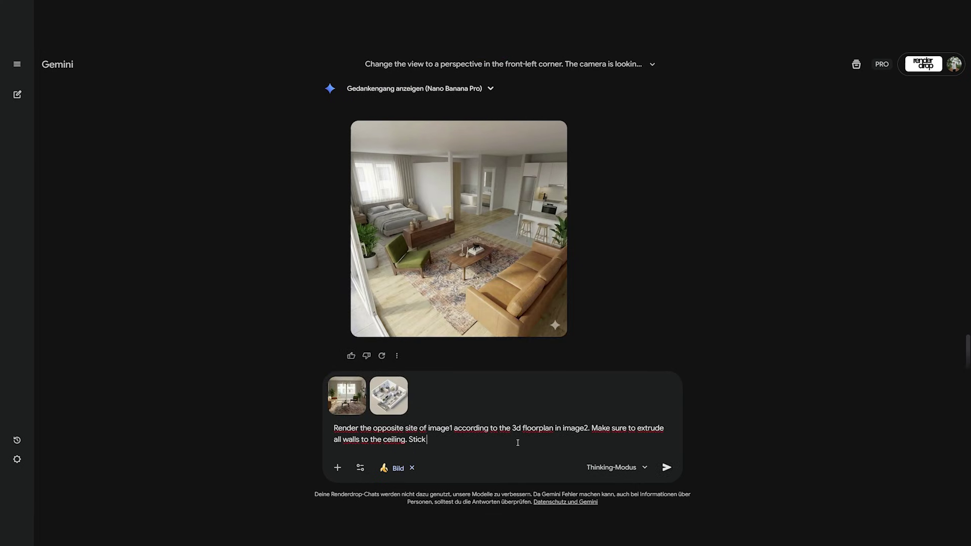
{"action": "type", "text": " to the floorplan layout from image2."}
{"action": "key", "text": "Return"}
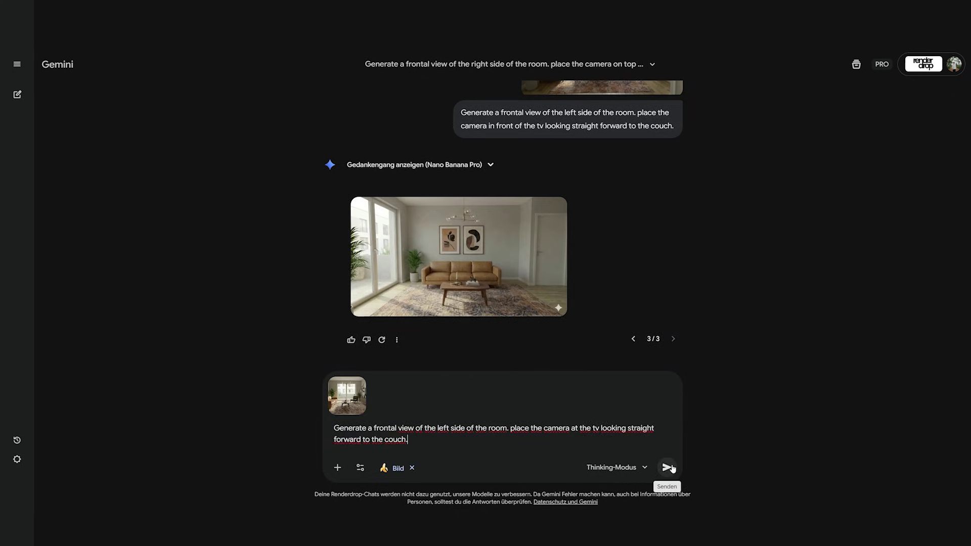
{"action": "left_click", "coordinate": [668, 467]}
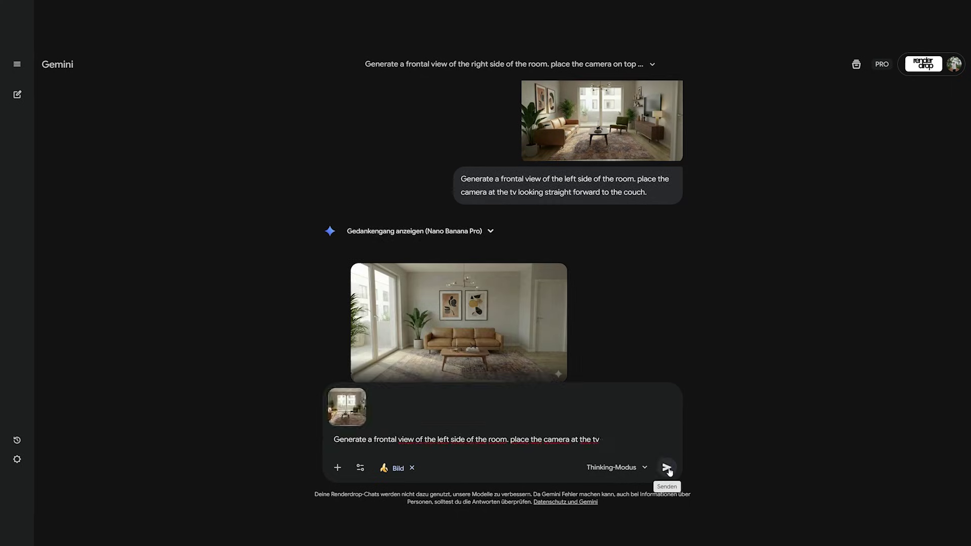
{"action": "left_click", "coordinate": [668, 468]}
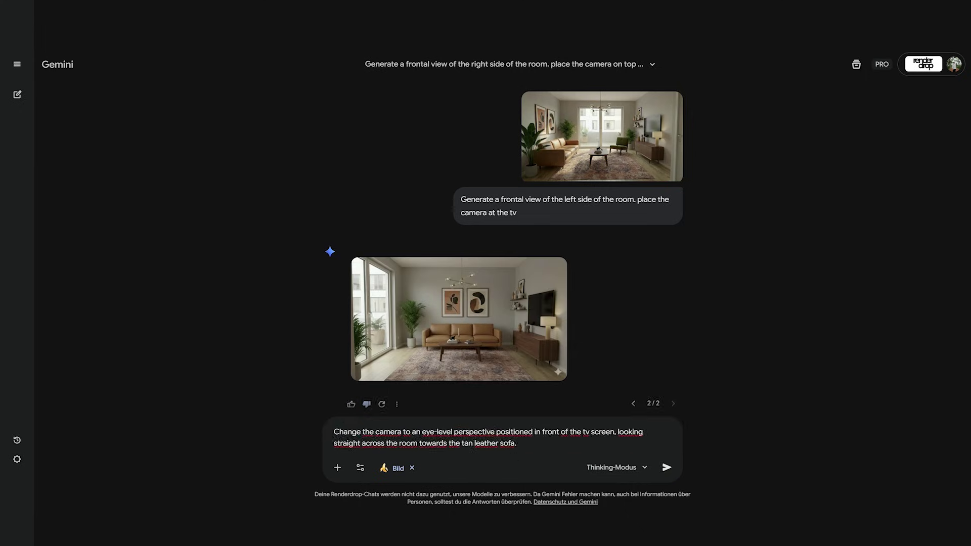
{"action": "key", "text": "Return"}
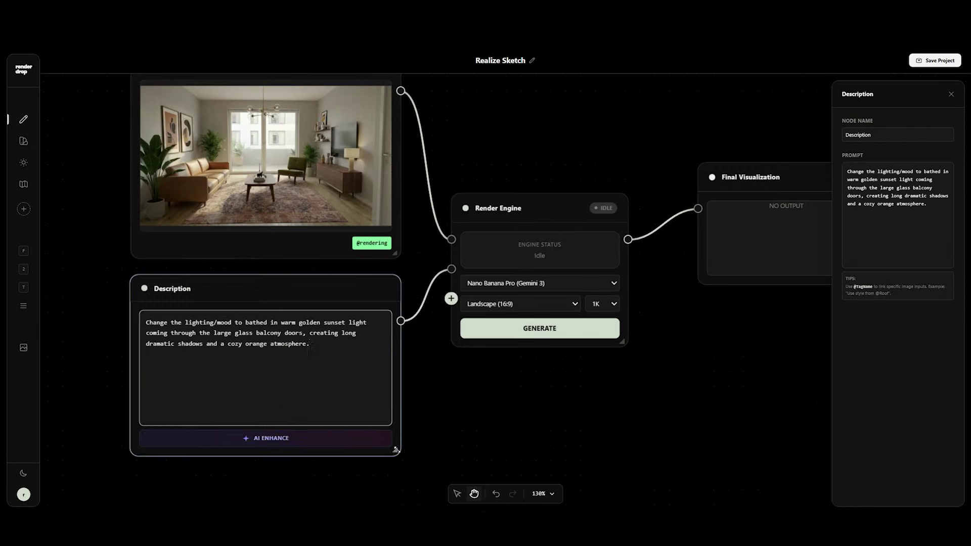
Step: Shorten the Description node and add a Compare node showing the sunset renders
{"action": "left_click_drag", "start_coordinate": [397, 449], "coordinate": [397, 402]}
{"action": "scroll", "coordinate": [487, 412], "scroll_direction": "down", "scroll_amount": 3}
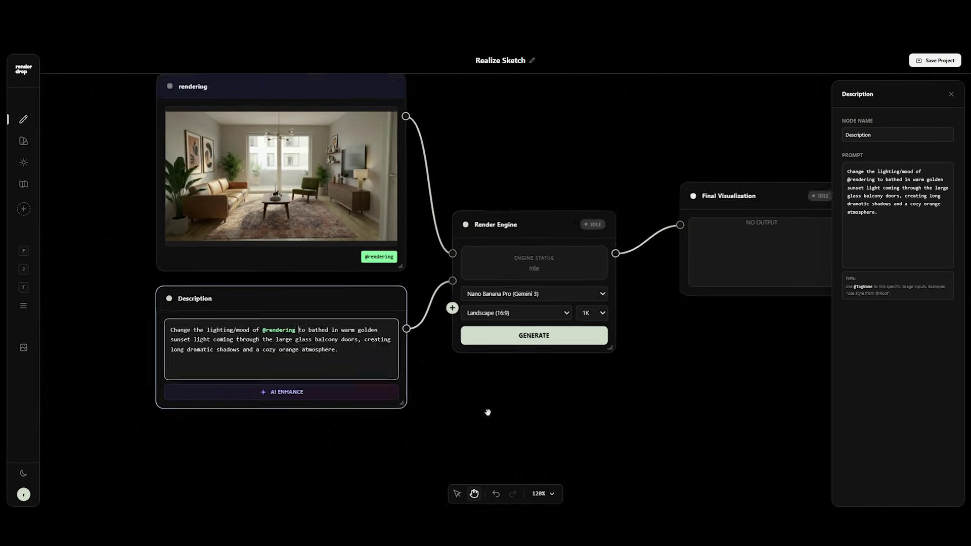
{"action": "right_click", "coordinate": [614, 506]}
{"action": "left_click", "coordinate": [614, 506]}
{"action": "left_click_drag", "start_coordinate": [793, 419], "coordinate": [688, 400]}
{"action": "left_click", "coordinate": [688, 400]}
{"action": "left_click_drag", "start_coordinate": [597, 425], "coordinate": [688, 449]}
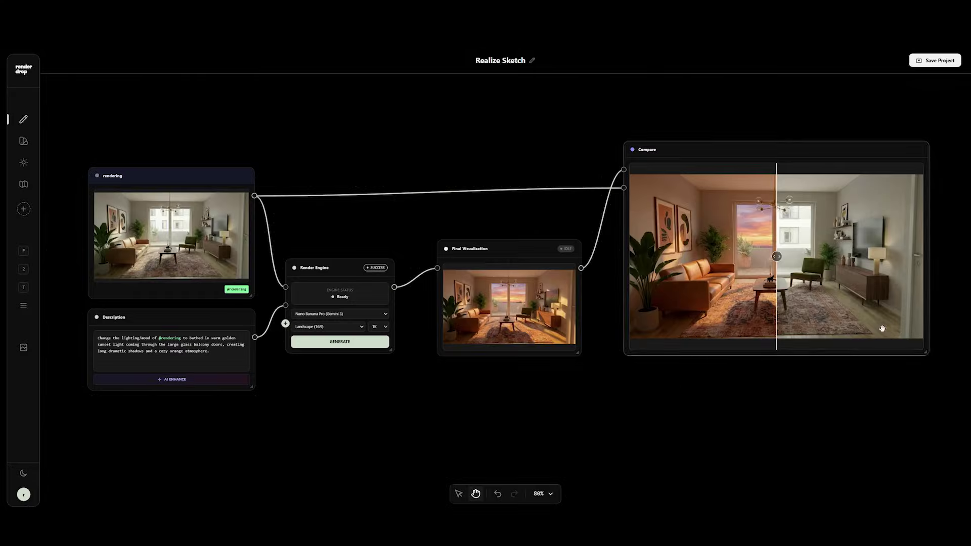
Step: Change 'sunset' to 'afternoon sun' in the prompt and sweep the Compare split across the result
{"action": "scroll", "coordinate": [357, 350], "scroll_direction": "up", "scroll_amount": 3}
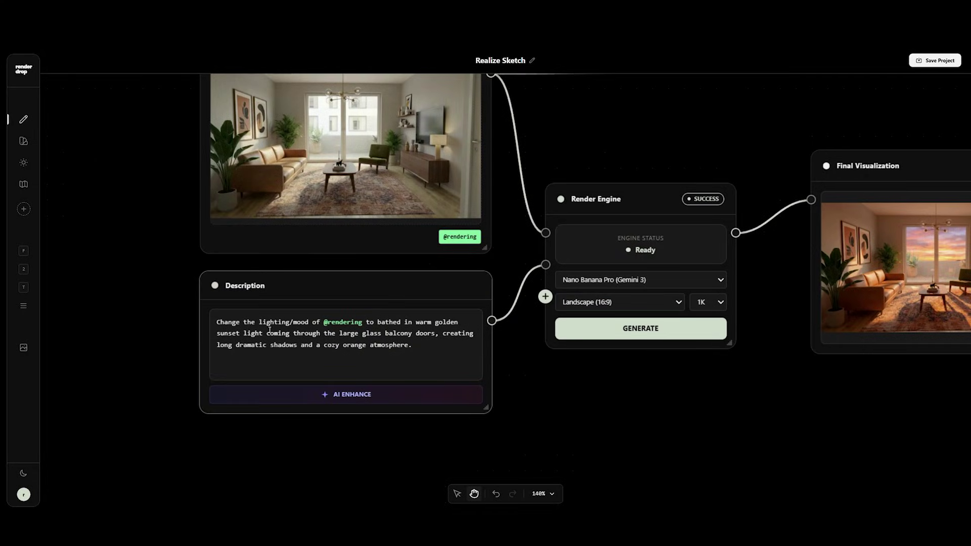
{"action": "double_click", "coordinate": [103, 344]}
{"action": "key", "text": "BackSpace"}
{"action": "type", "text": "afternoon sun"}
{"action": "left_click_drag", "start_coordinate": [558, 384], "coordinate": [412, 400]}
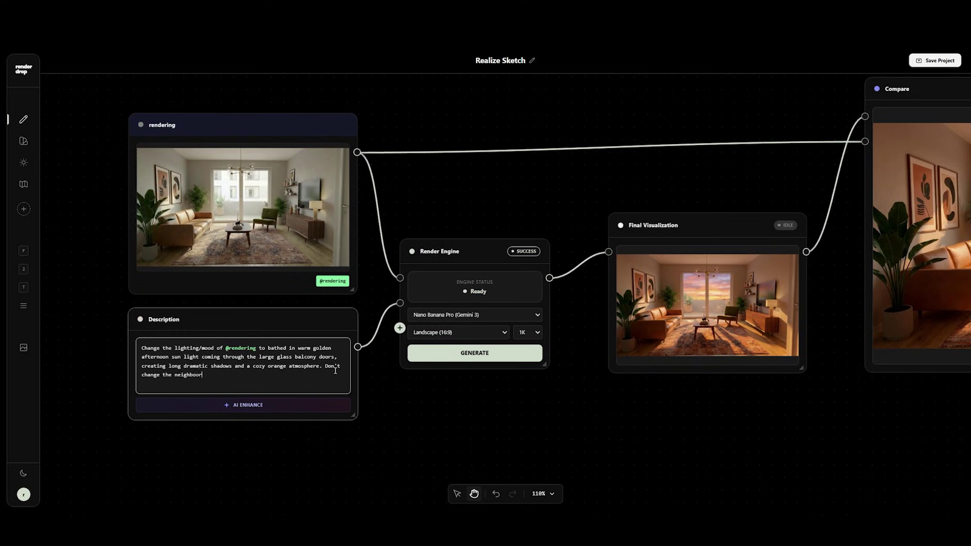
{"action": "scroll", "coordinate": [626, 328], "scroll_direction": "down", "scroll_amount": 3}
{"action": "scroll", "coordinate": [304, 298], "scroll_direction": "up", "scroll_amount": 5}
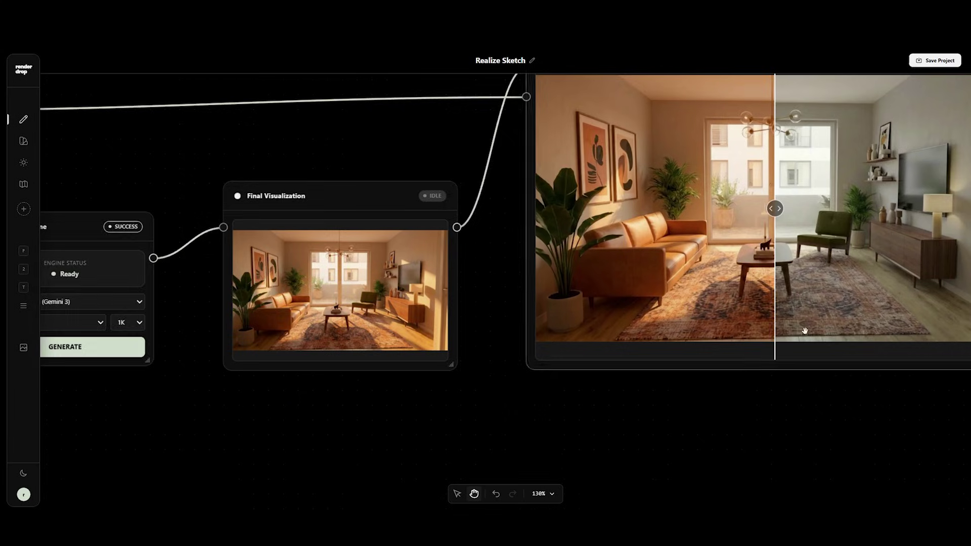
{"action": "scroll", "coordinate": [305, 298], "scroll_direction": "right", "scroll_amount": 10}
{"action": "scroll", "coordinate": [284, 291], "scroll_direction": "up", "scroll_amount": 1}
{"action": "left_click_drag", "start_coordinate": [278, 290], "coordinate": [201, 288]}
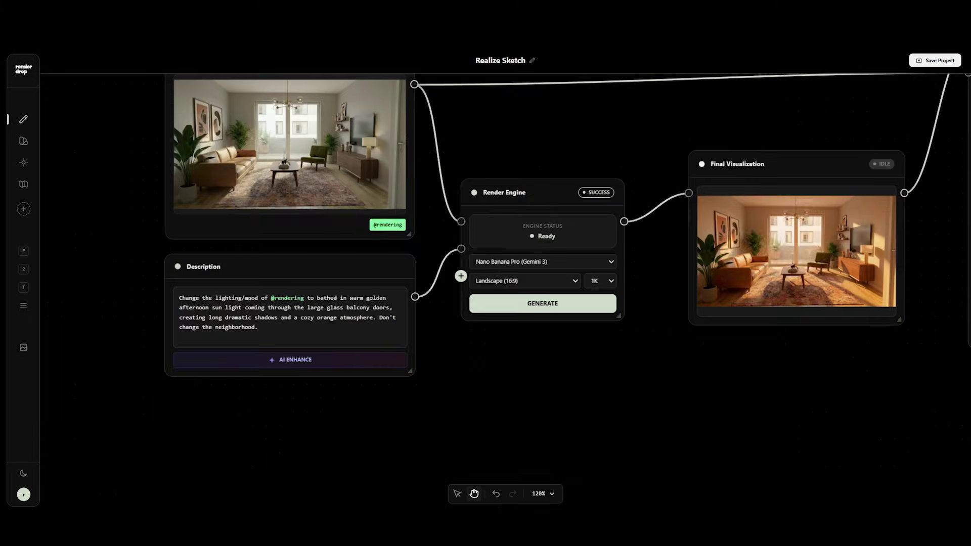
Step: Replace the lighting description with a cozy night scene lit by a warm ceiling lamp
{"action": "scroll", "coordinate": [244, 306], "scroll_direction": "up", "scroll_amount": 3}
{"action": "left_click_drag", "start_coordinate": [335, 296], "coordinate": [408, 321]}
{"action": "type", "text": "a cozy night scene, illuminated only by a warm ceiling lamp light and the lamp on the sideboard. The tv is showing a netflix menu and emitting light. It is getting dark outside the balcony doors."}
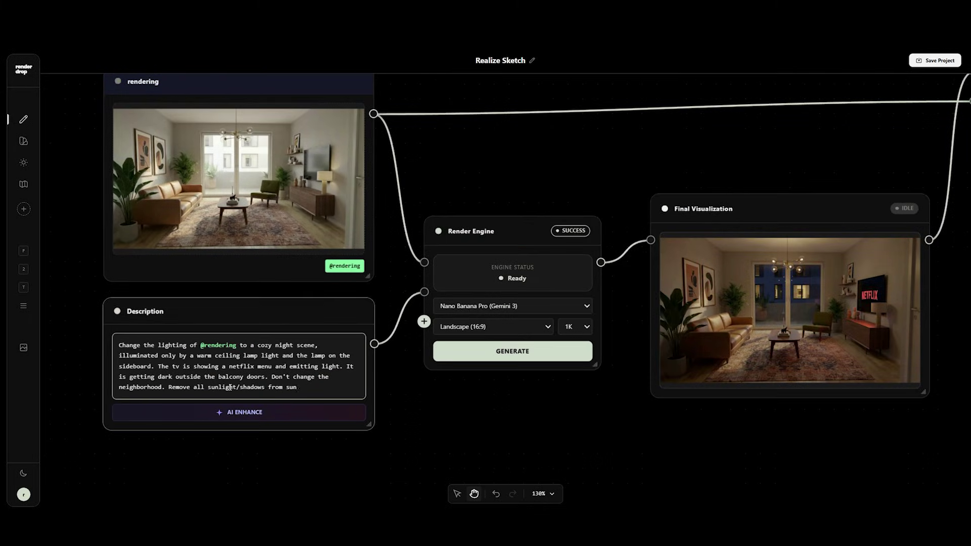
Step: Sweep the Compare slider to check the cozy night variant against the original rendering
{"action": "scroll", "coordinate": [230, 387], "scroll_direction": "right", "scroll_amount": 10}
{"action": "scroll", "coordinate": [343, 282], "scroll_direction": "up", "scroll_amount": 2}
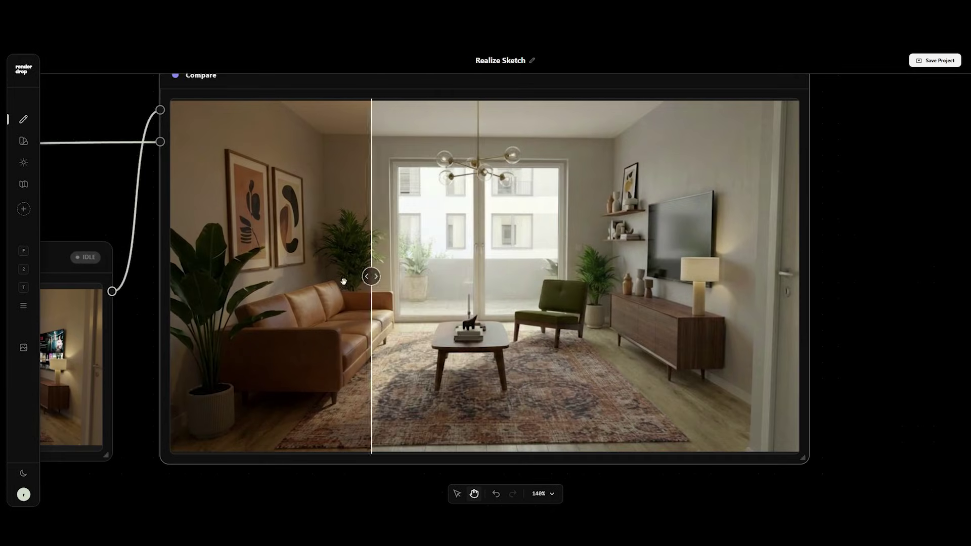
{"action": "left_click_drag", "start_coordinate": [343, 282], "coordinate": [542, 290]}
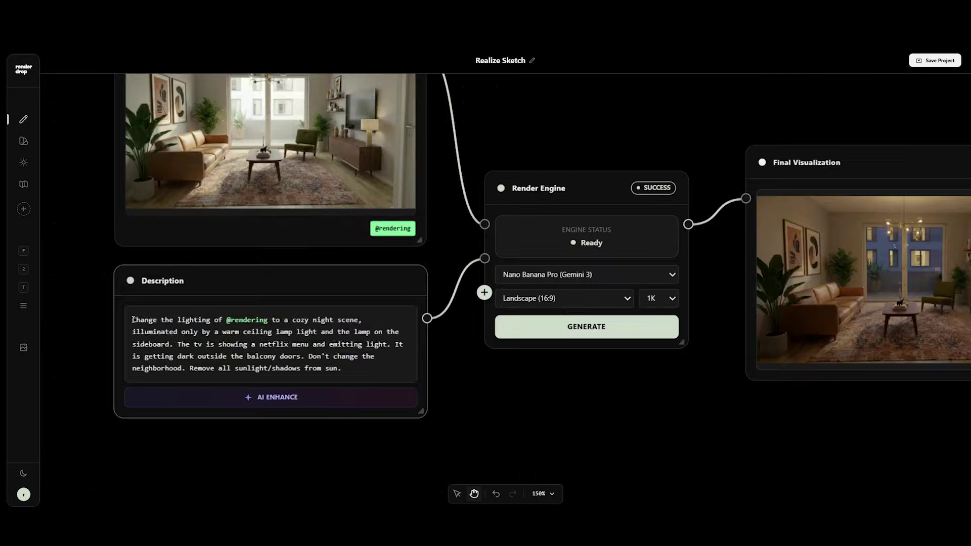
{"action": "left_click_drag", "start_coordinate": [133, 320], "coordinate": [306, 356]}
{"action": "type", "text": "A dark, rainy overcast day transforms the scene in @rendering . The light is flat, cool, and grey, with rai"}
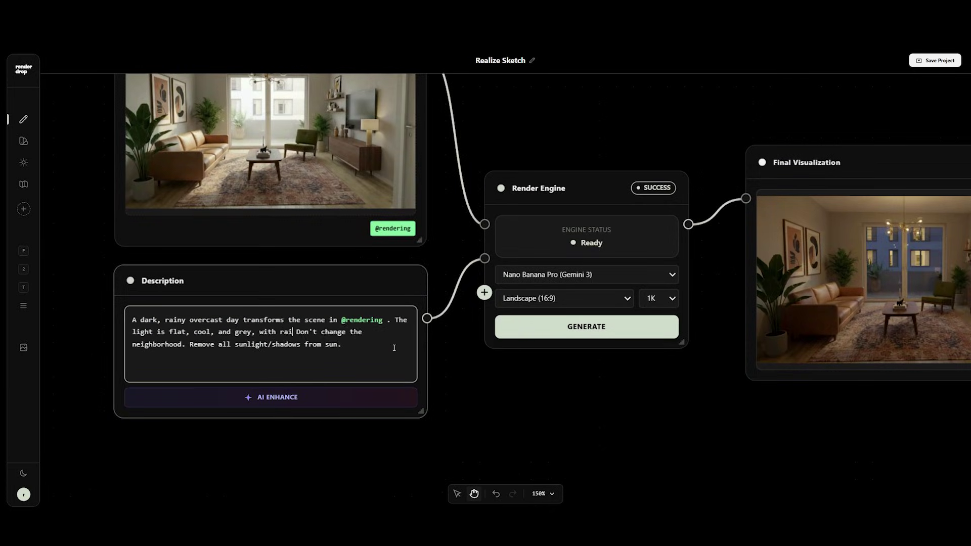
{"action": "type", "text": "ndrops streaking the balcony glass and the interior colors looking muted and dim."}
{"action": "left_click_drag", "start_coordinate": [354, 356], "coordinate": [326, 356]}
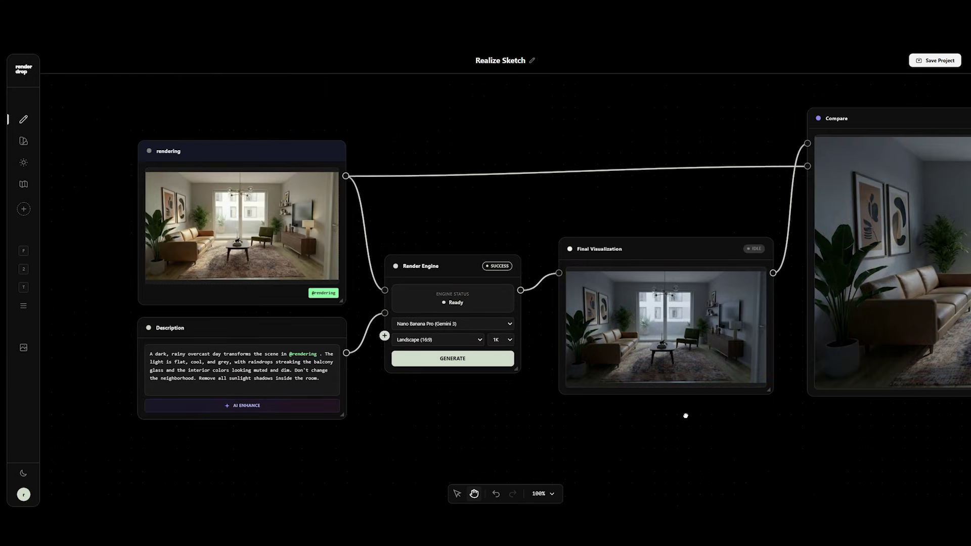
Step: Slide the Compare split to reveal the rainy overcast render beside the original
{"action": "left_click_drag", "start_coordinate": [686, 416], "coordinate": [440, 404]}
{"action": "scroll", "coordinate": [440, 403], "scroll_direction": "up", "scroll_amount": 4}
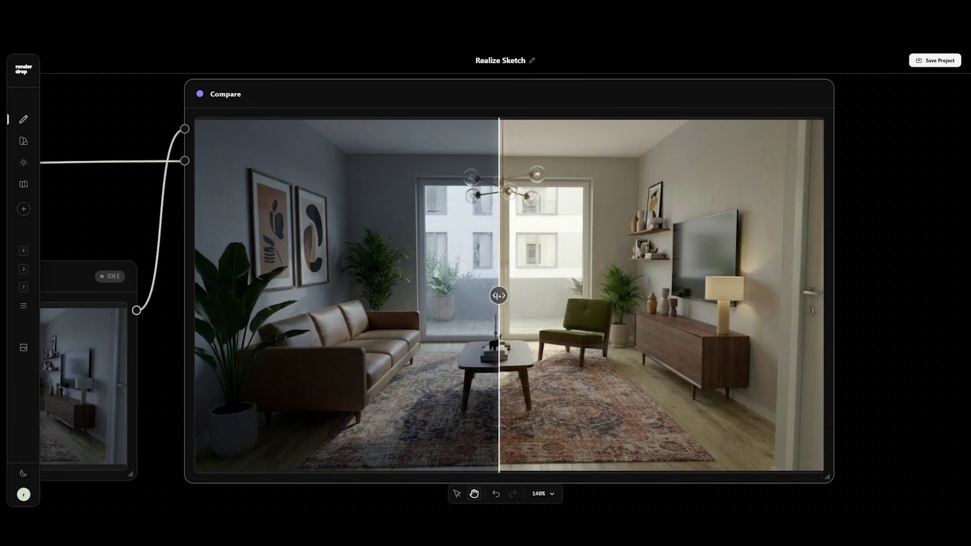
{"action": "left_click_drag", "start_coordinate": [499, 295], "coordinate": [143, 269]}
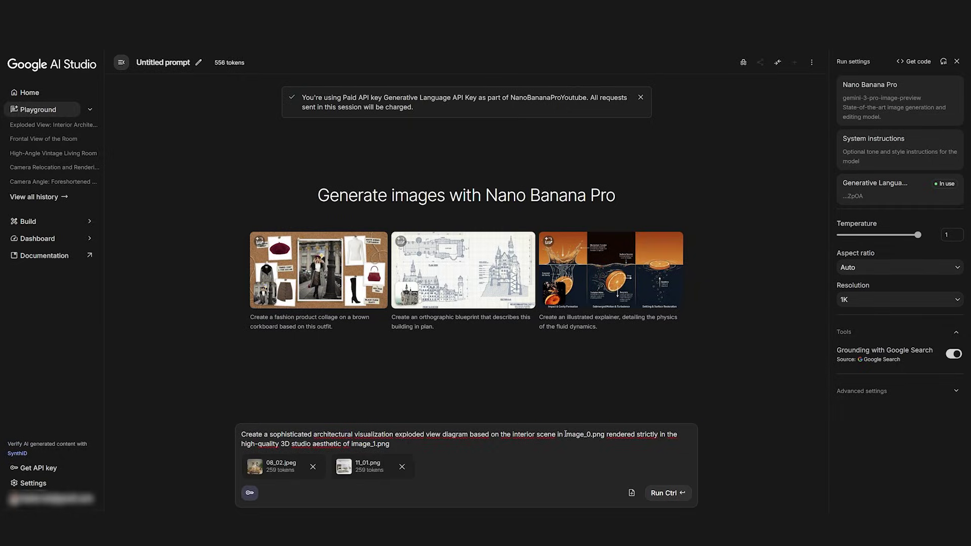
Step: Rename image_0.png to 08_02.jpg and image_1.png to 11_01.png, then run the exploded-view prompt
{"action": "double_click", "coordinate": [576, 434]}
{"action": "type", "text": "08_02.jpg"}
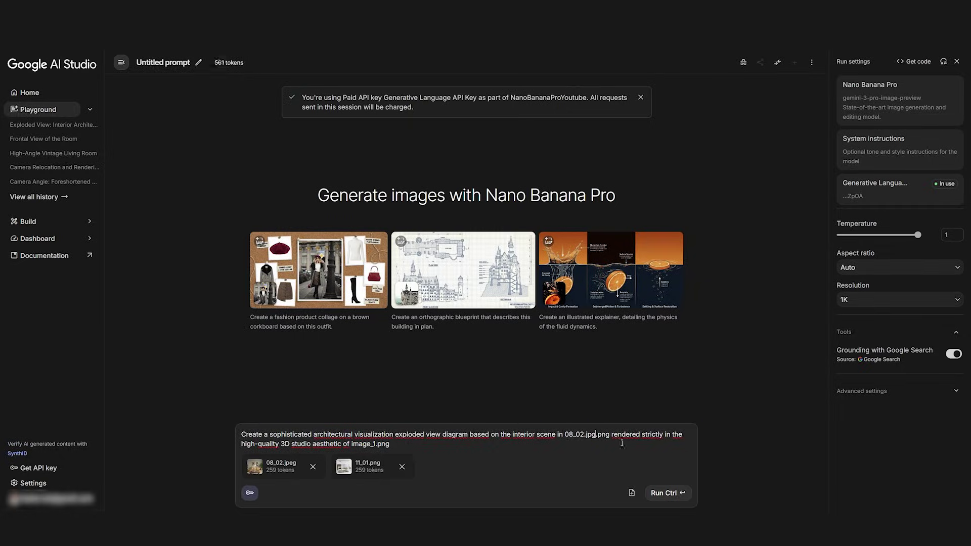
{"action": "double_click", "coordinate": [346, 444]}
{"action": "type", "text": "11_01.png"}
{"action": "left_click", "coordinate": [664, 494]}
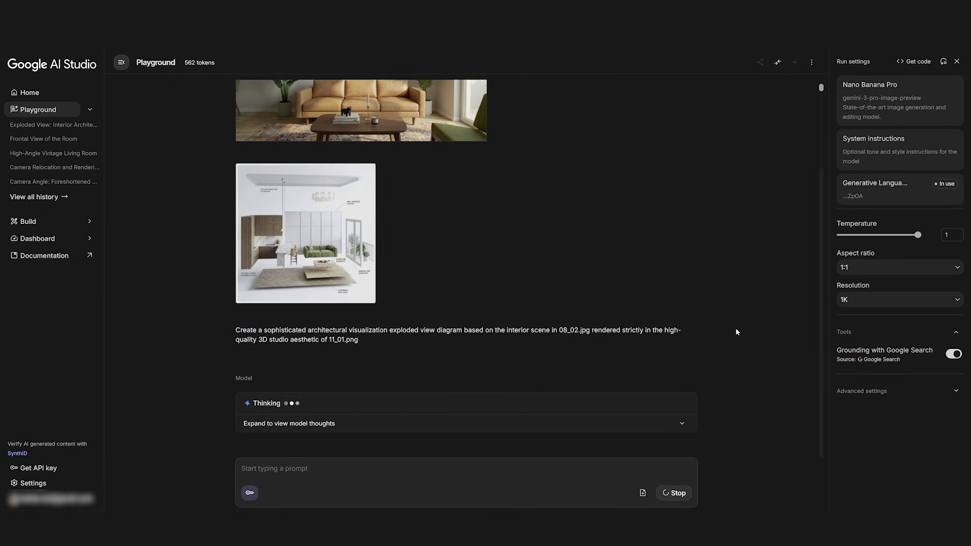